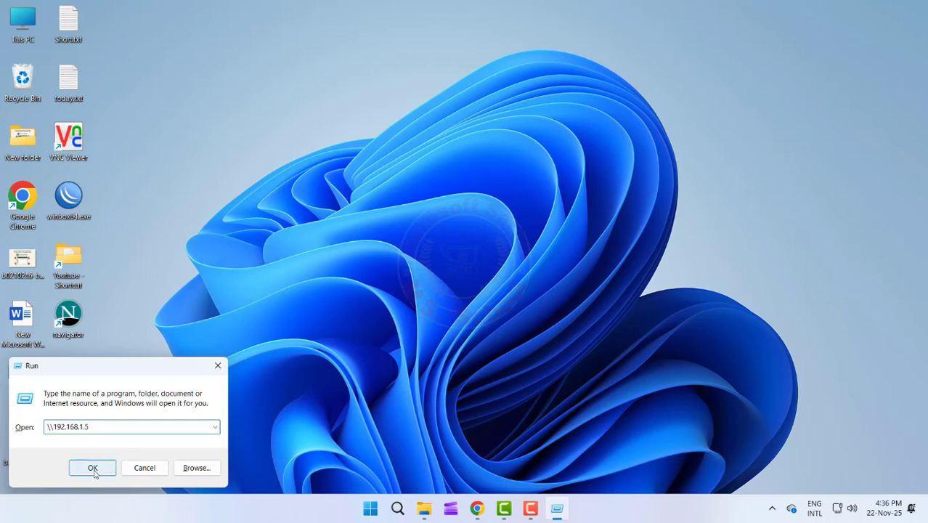
# - Open \\192.168.1.5 and try connecting to the shared EPSON L800 Series printer, which fails
pyautogui.click(92, 468)
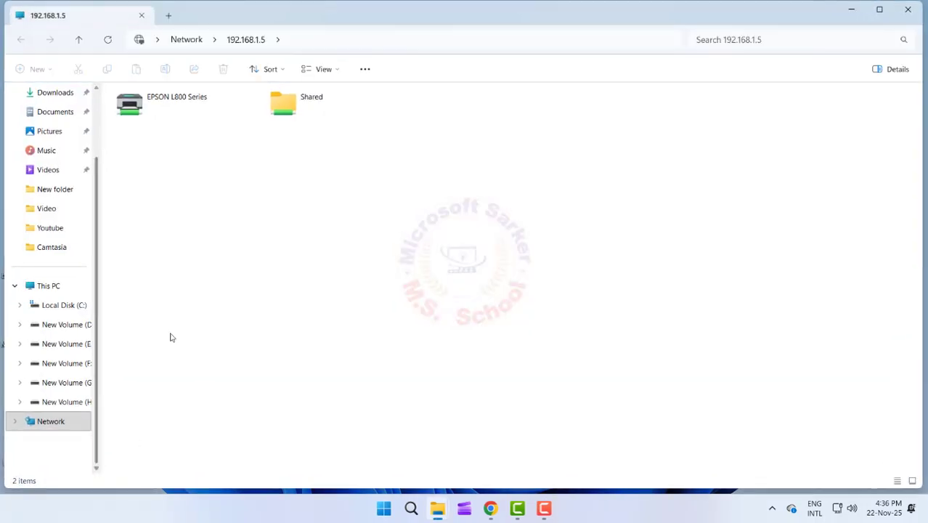
pyautogui.rightClick(149, 108)
pyautogui.click(186, 128)
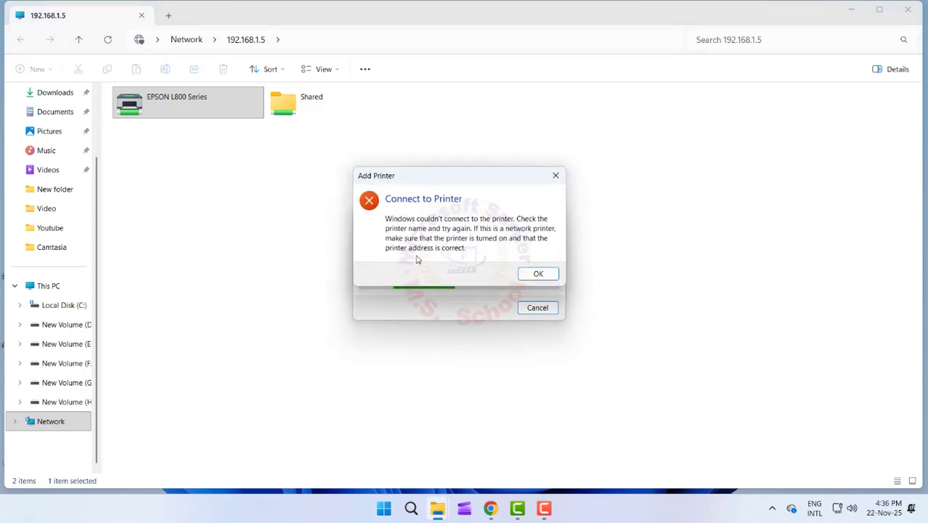
pyautogui.moveTo(434, 175); pyautogui.dragTo(435, 144)
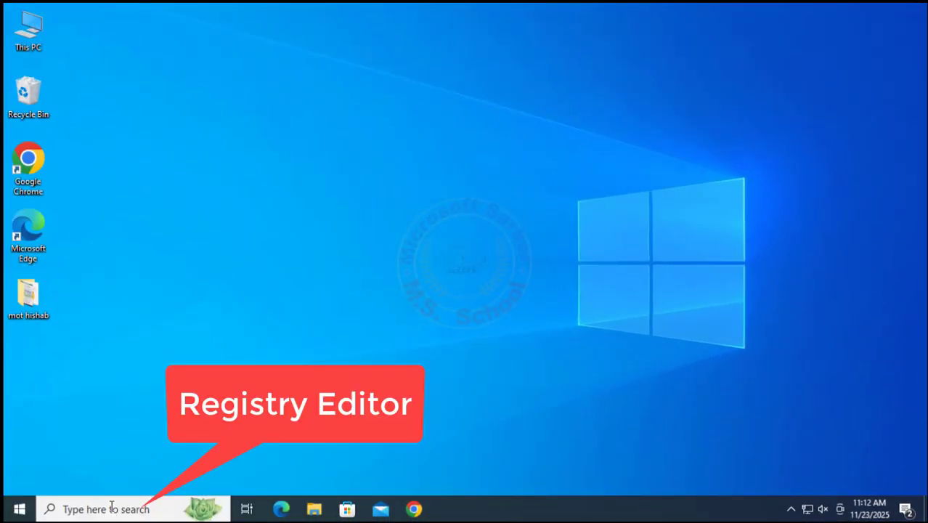
# - Search Windows for 'reg' and launch Registry Editor
pyautogui.click(110, 511)
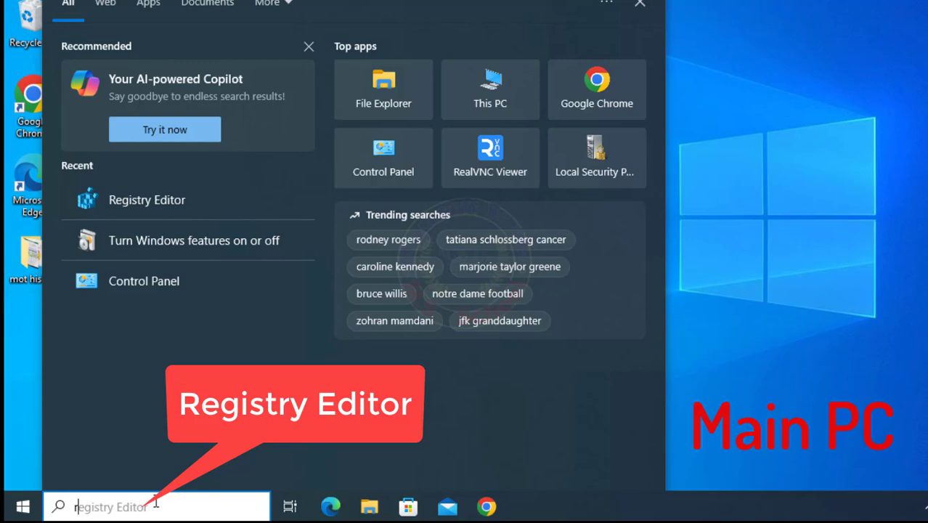
pyautogui.write('reg')
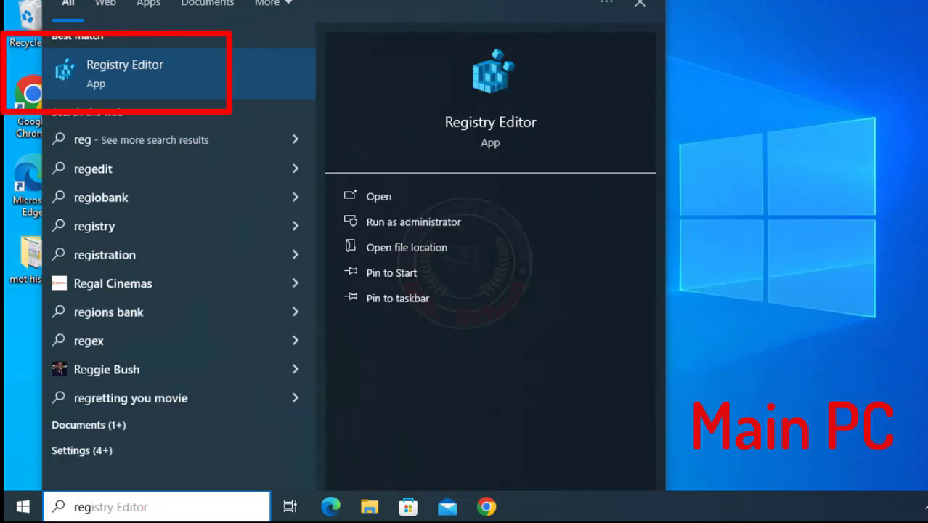
pyautogui.click(109, 72)
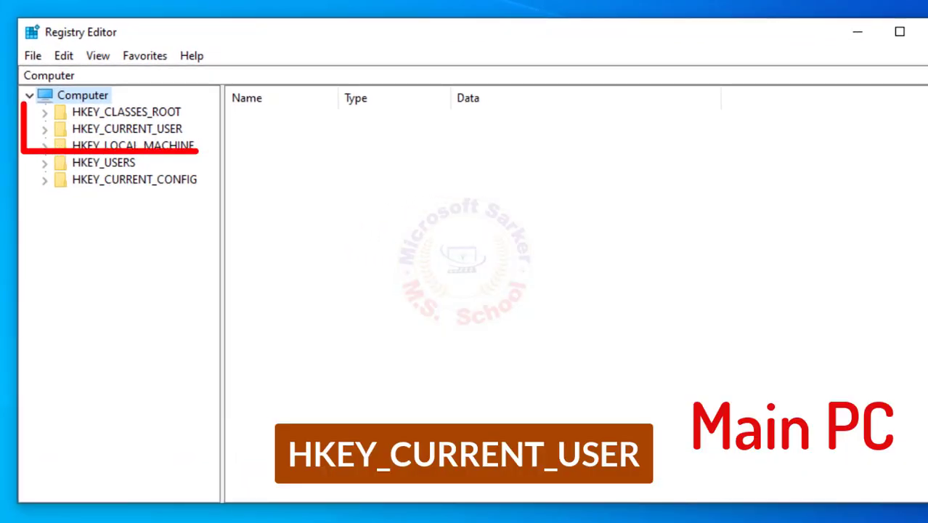
# - Navigate the tree to HKEY_CURRENT_USER\SOFTWARE\Microsoft\Windows NT\CurrentVersion\Windows
pyautogui.click(45, 131)
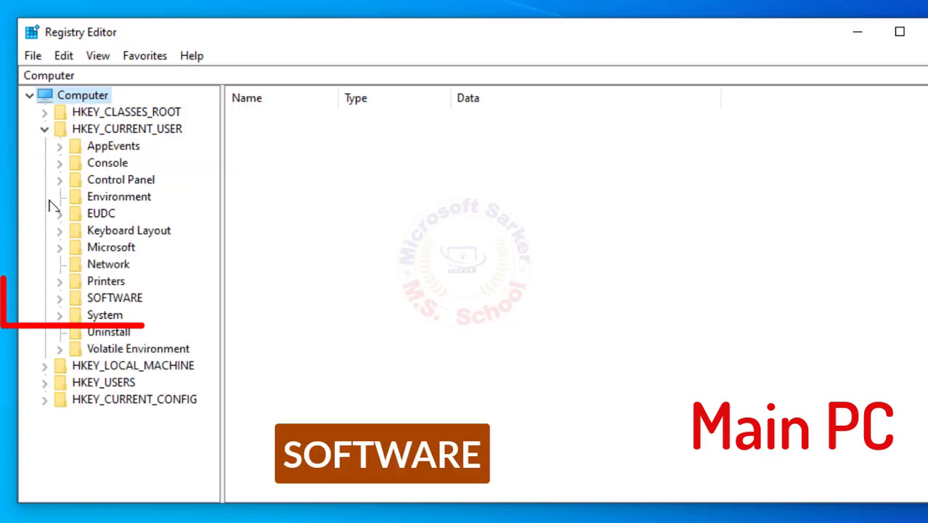
pyautogui.click(60, 298)
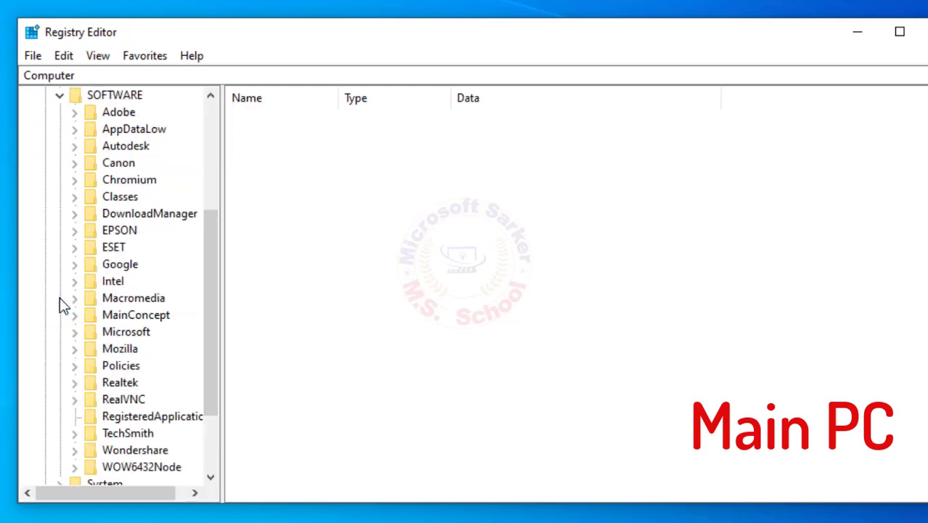
pyautogui.scroll(-1, 218, 290)
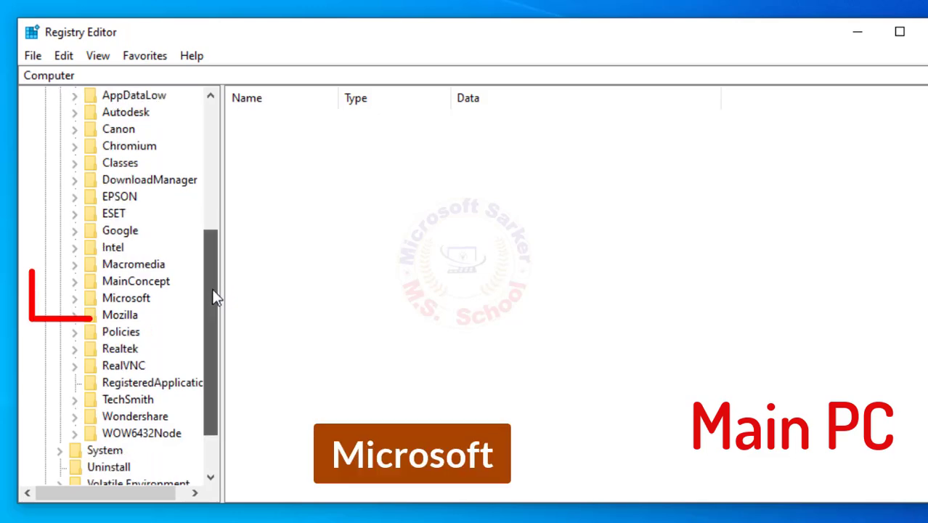
pyautogui.click(77, 300)
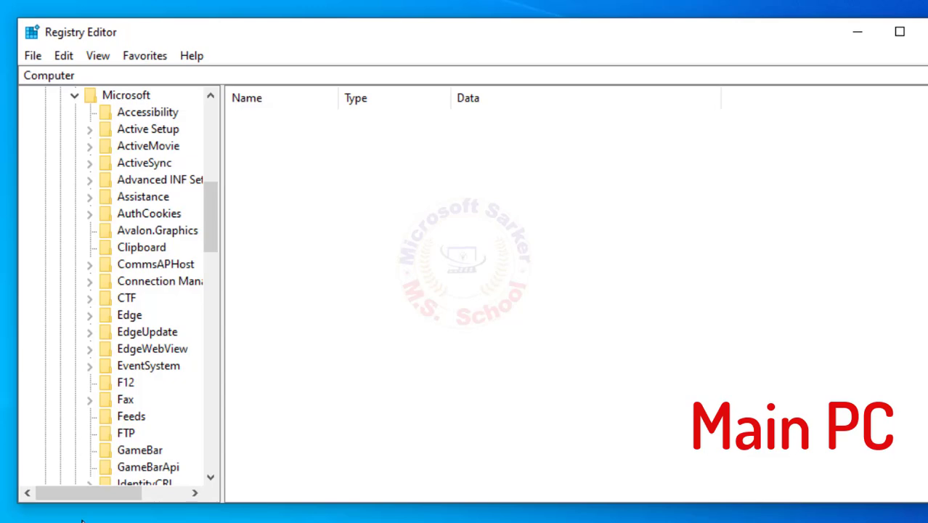
pyautogui.moveTo(82, 497); pyautogui.dragTo(105, 500)
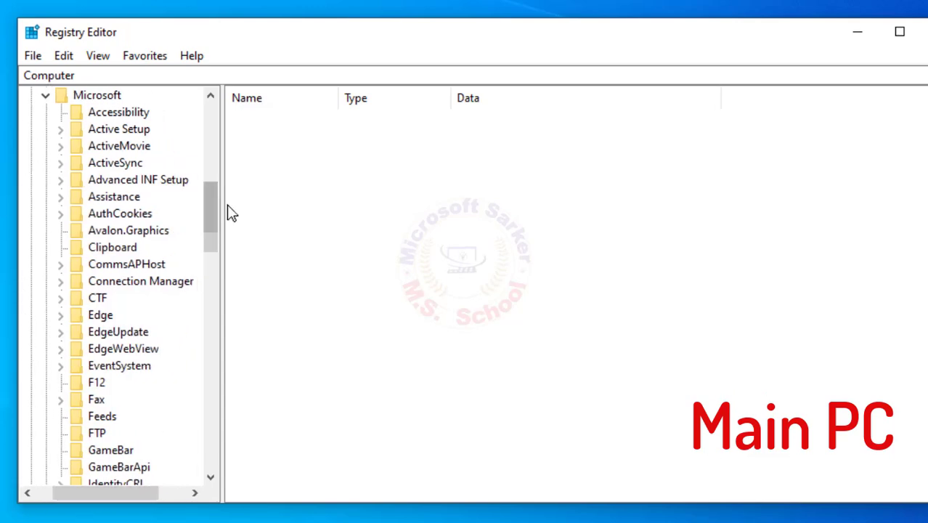
pyautogui.moveTo(212, 209); pyautogui.dragTo(209, 283)
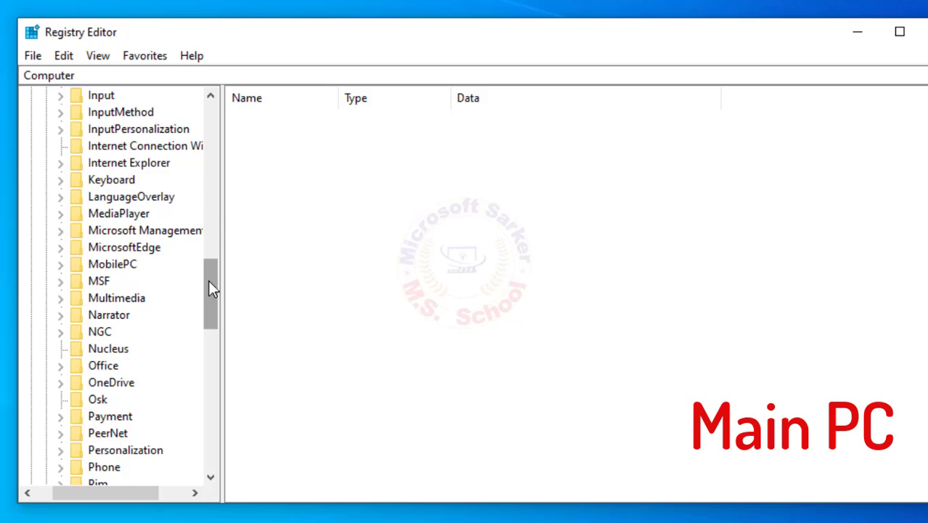
pyautogui.moveTo(209, 280); pyautogui.dragTo(214, 385)
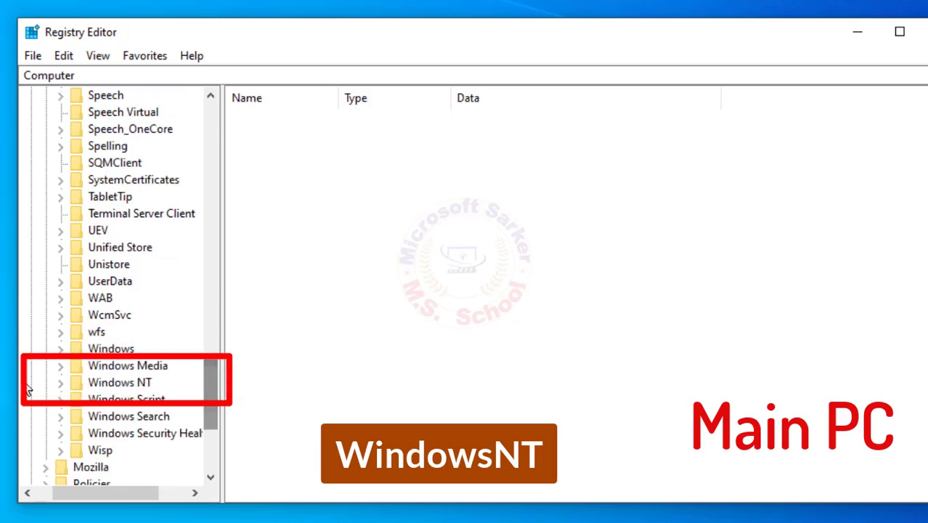
pyautogui.click(60, 383)
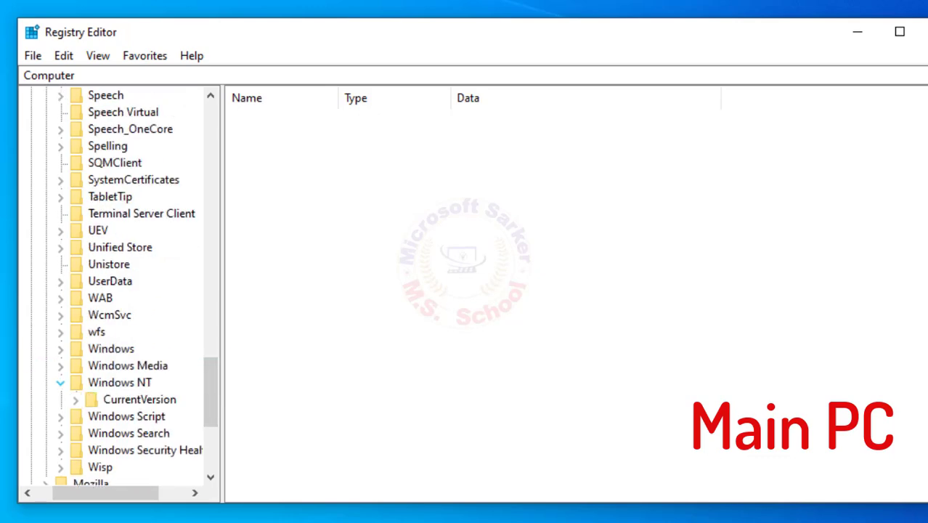
pyautogui.click(77, 401)
pyautogui.moveTo(56, 501); pyautogui.dragTo(89, 493)
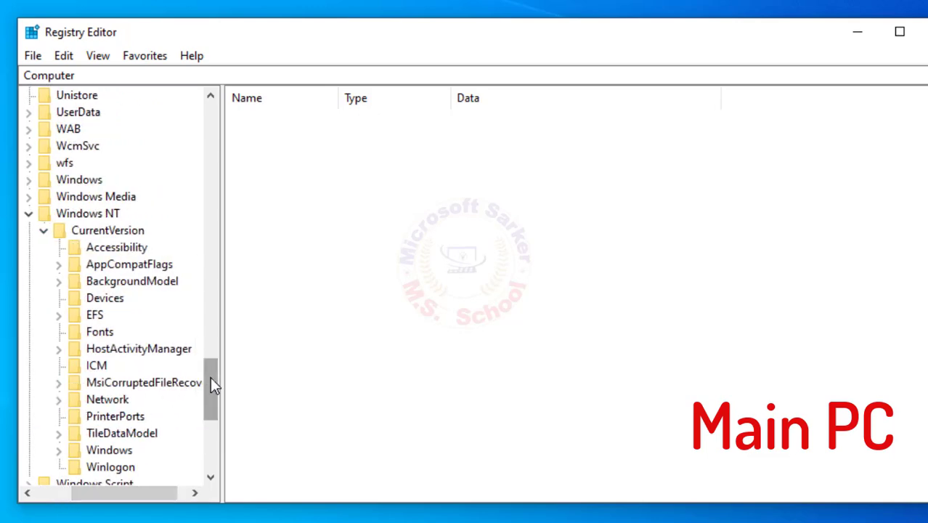
pyautogui.moveTo(211, 379); pyautogui.dragTo(211, 395)
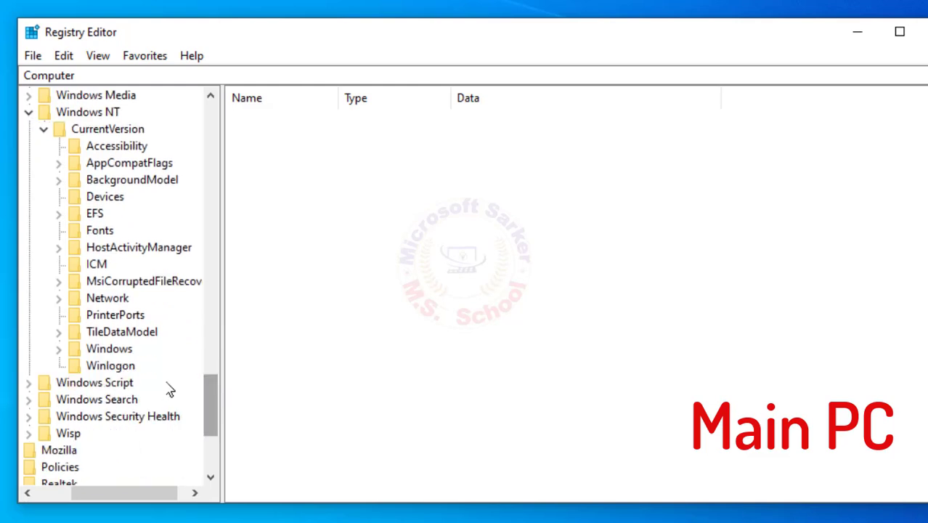
pyautogui.click(109, 352)
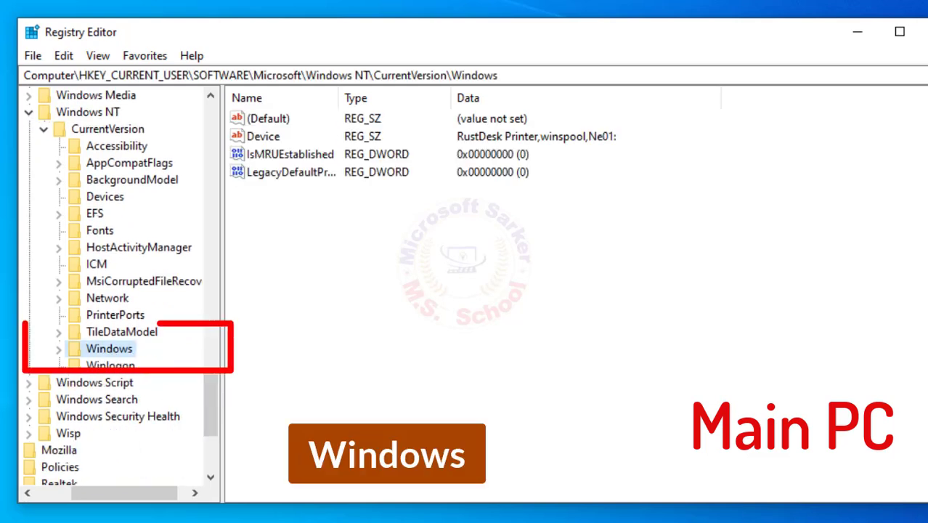
# - Open the Windows key's permissions and add the Everyone group
pyautogui.rightClick(109, 354)
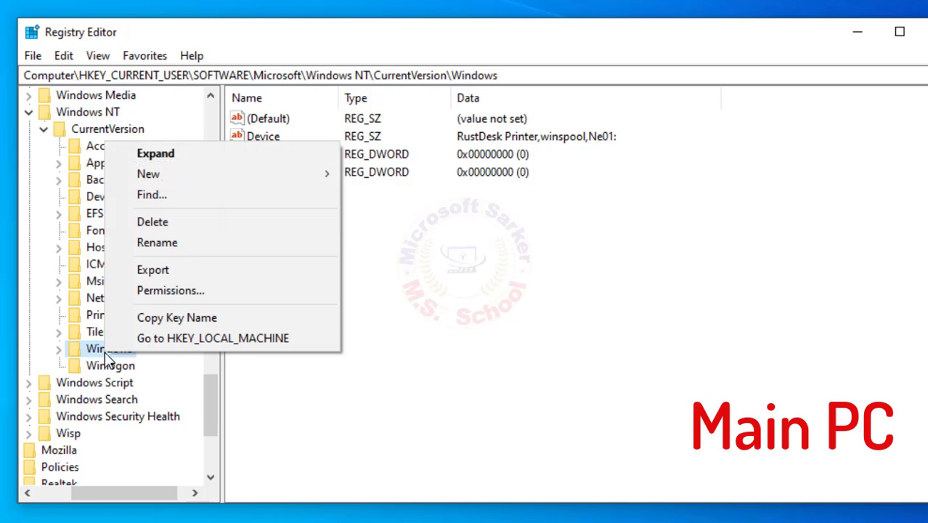
pyautogui.click(175, 291)
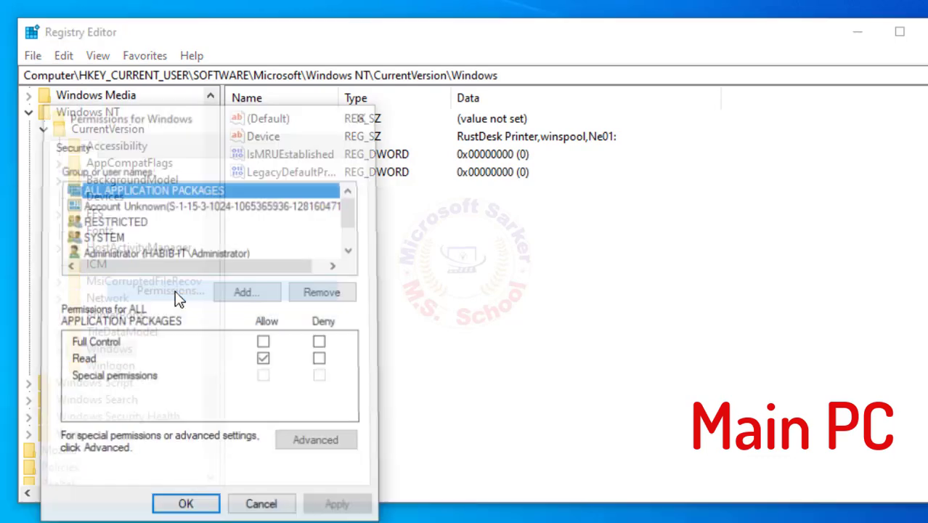
pyautogui.moveTo(347, 206)
pyautogui.mouseDown()
pyautogui.moveTo(348, 231)
pyautogui.moveTo(346, 196)
pyautogui.mouseUp()
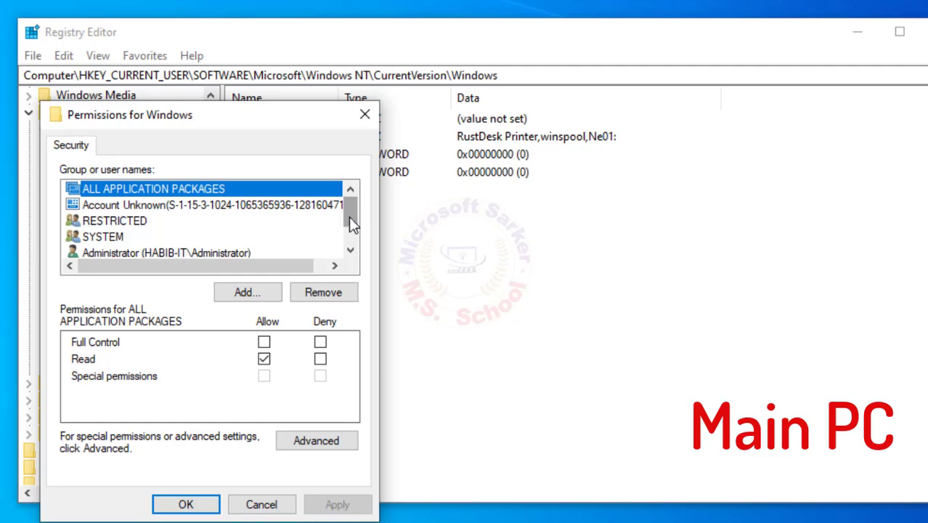
pyautogui.moveTo(351, 223); pyautogui.dragTo(348, 237)
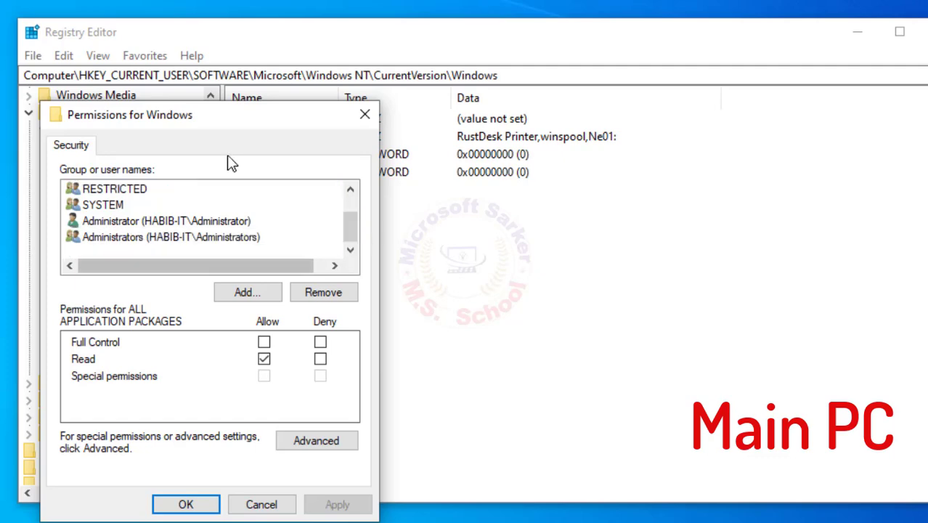
pyautogui.click(244, 292)
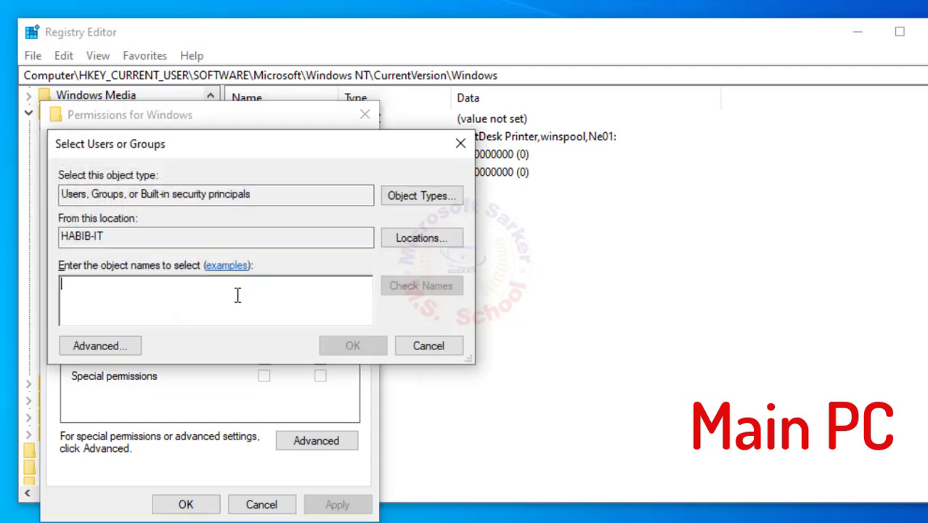
pyautogui.write('ever')
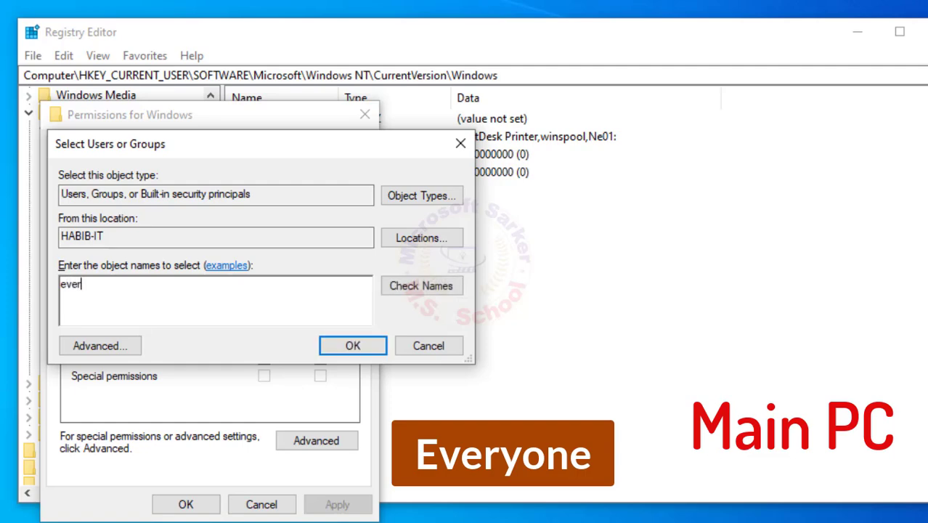
pyautogui.write('yone')
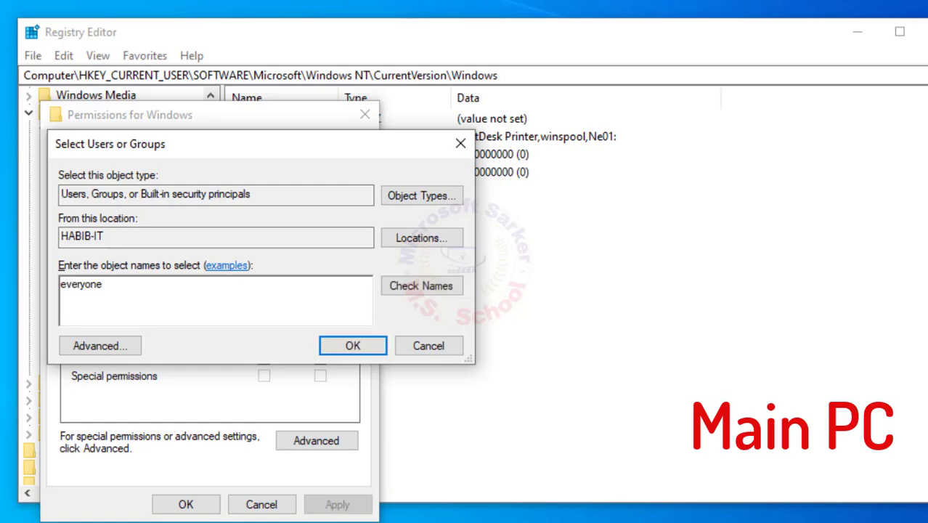
pyautogui.click(336, 347)
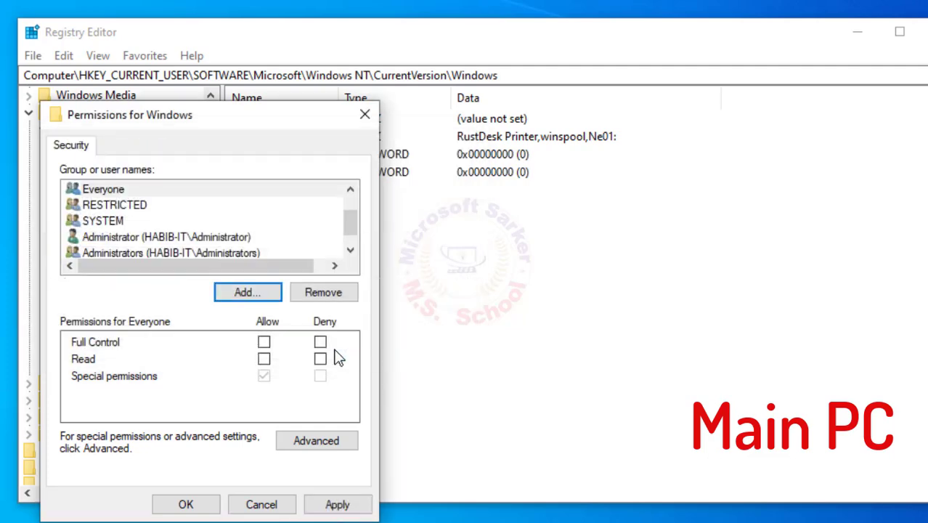
# - Allow Full Control for Everyone on the Windows key and apply it
pyautogui.click(110, 191)
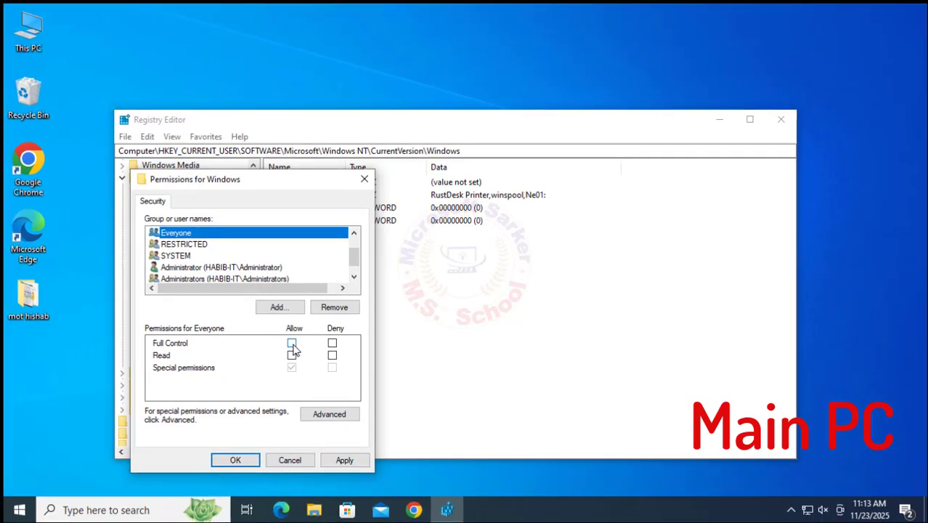
pyautogui.click(263, 342)
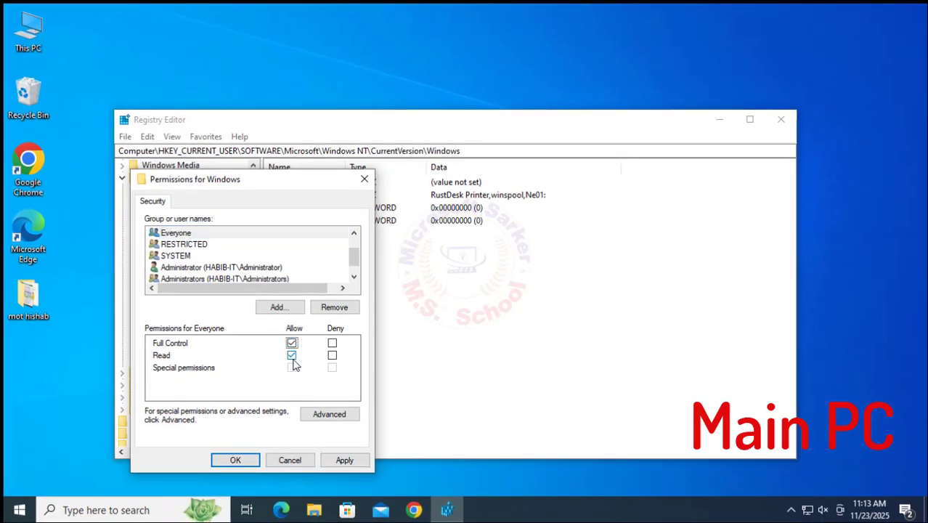
pyautogui.click(346, 462)
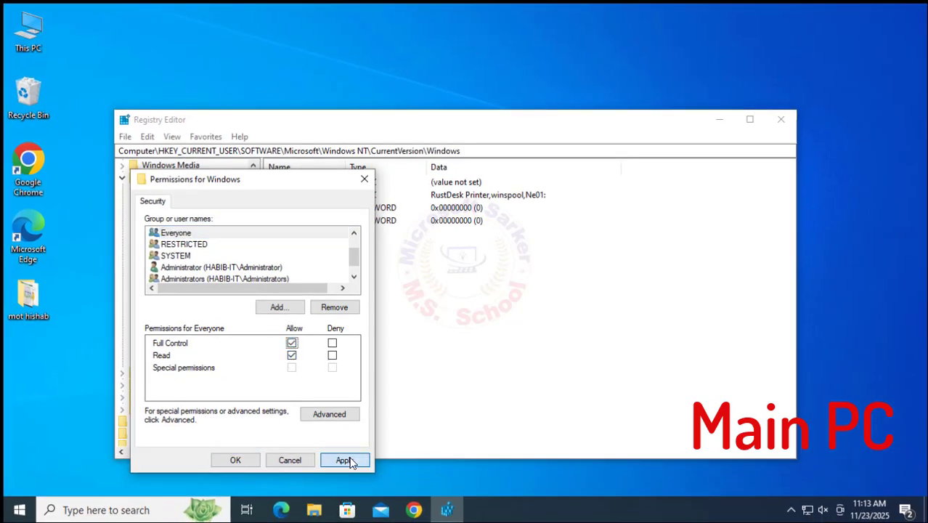
pyautogui.click(247, 463)
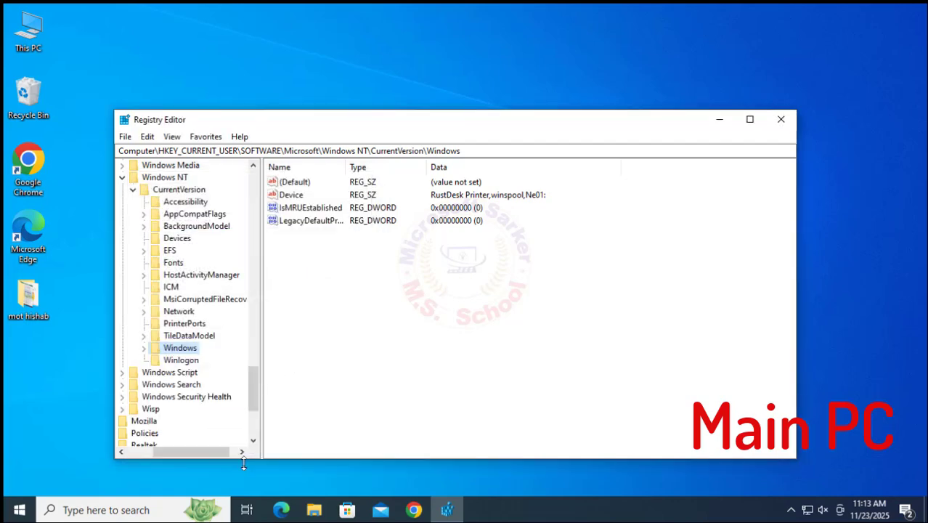
# - Close Registry Editor and relaunch it by searching 'regist'
pyautogui.click(781, 121)
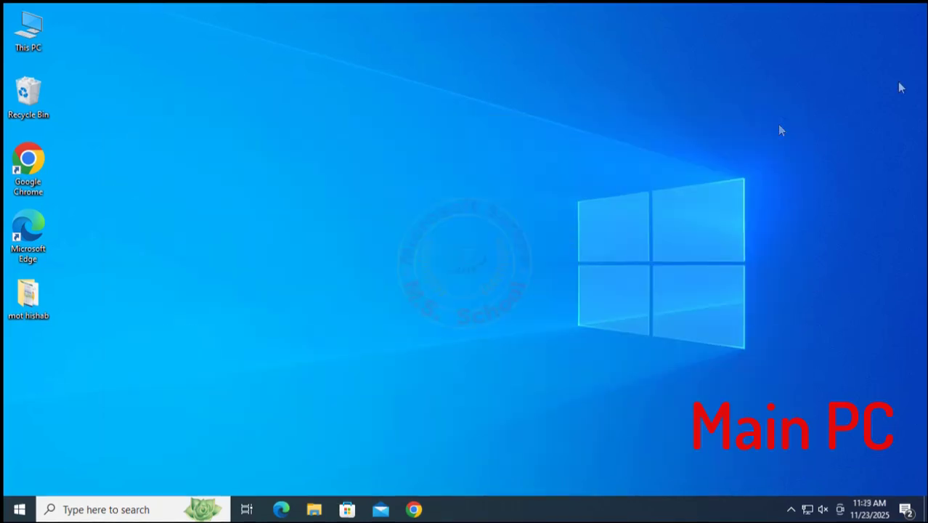
pyautogui.click(147, 498)
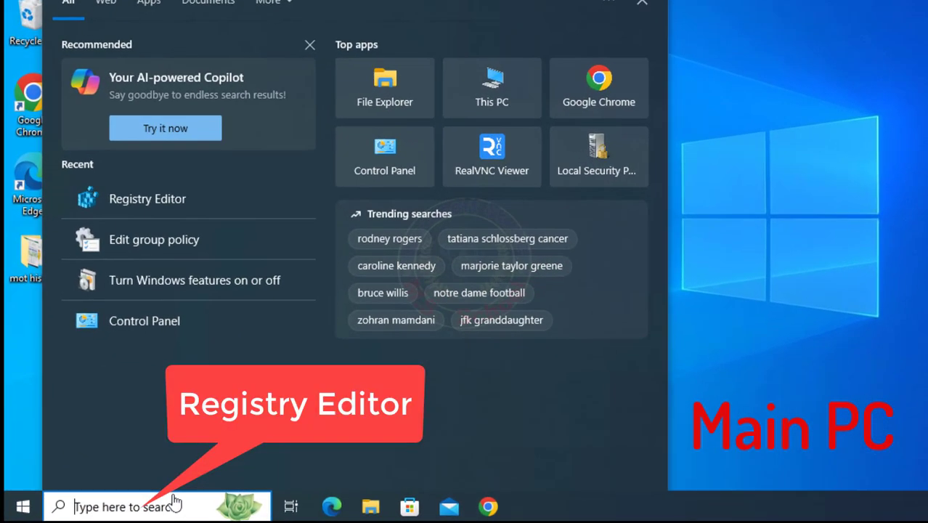
pyautogui.write('re')
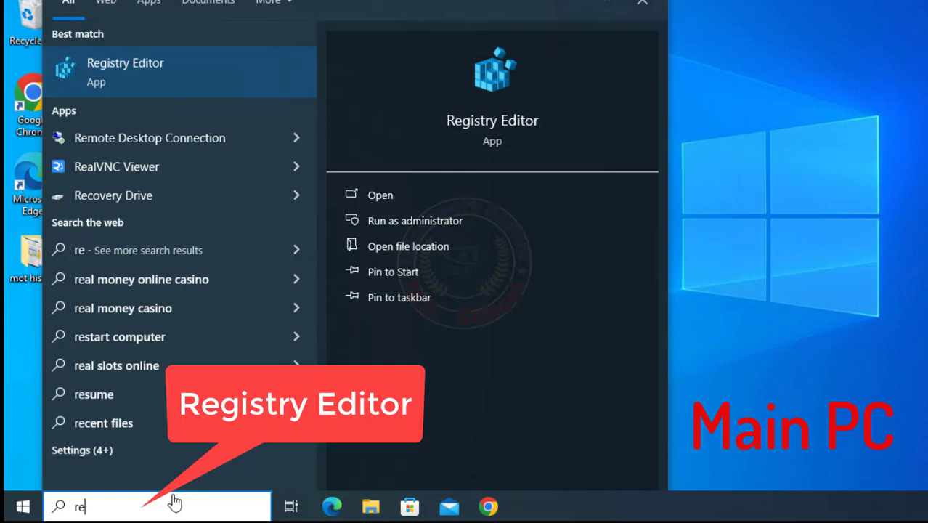
pyautogui.write('gist')
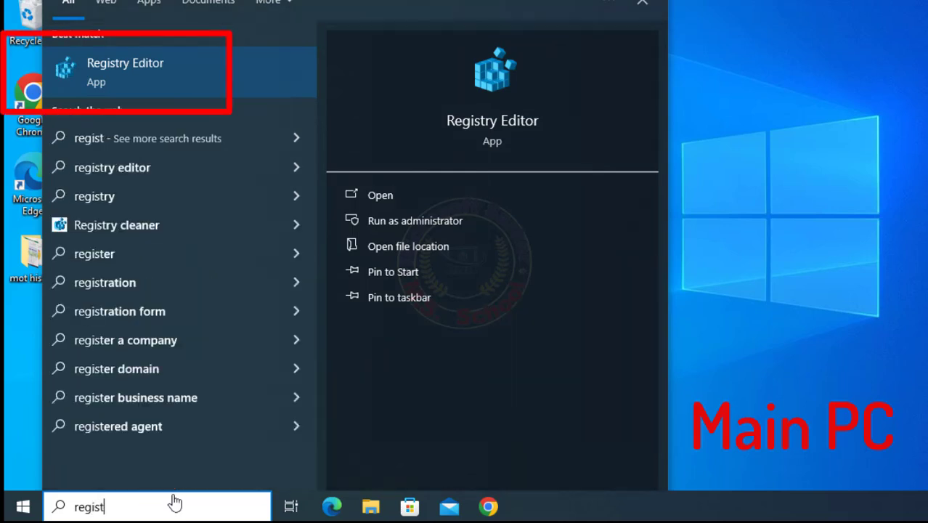
pyautogui.click(121, 61)
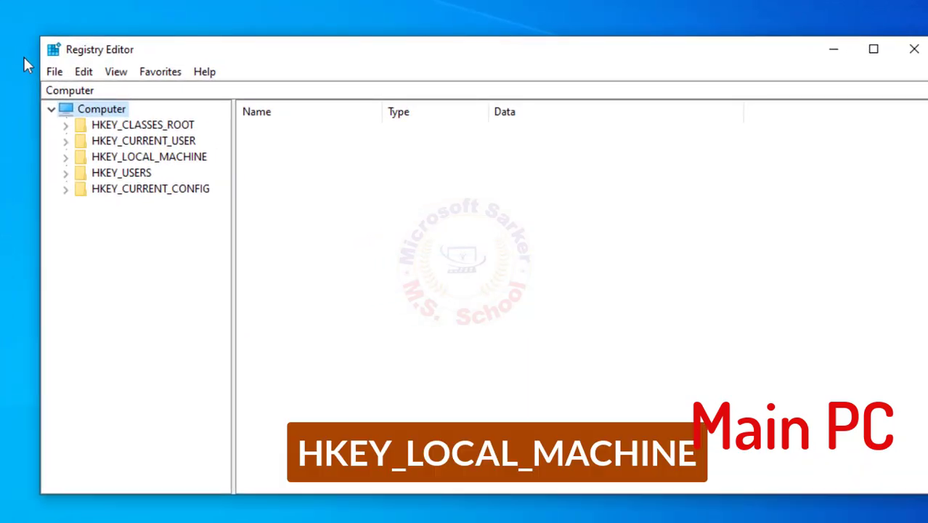
# - Navigate to HKEY_LOCAL_MACHINE\SOFTWARE\Policies\Microsoft\Windows NT\Printers and bring up its context menu
pyautogui.click(65, 159)
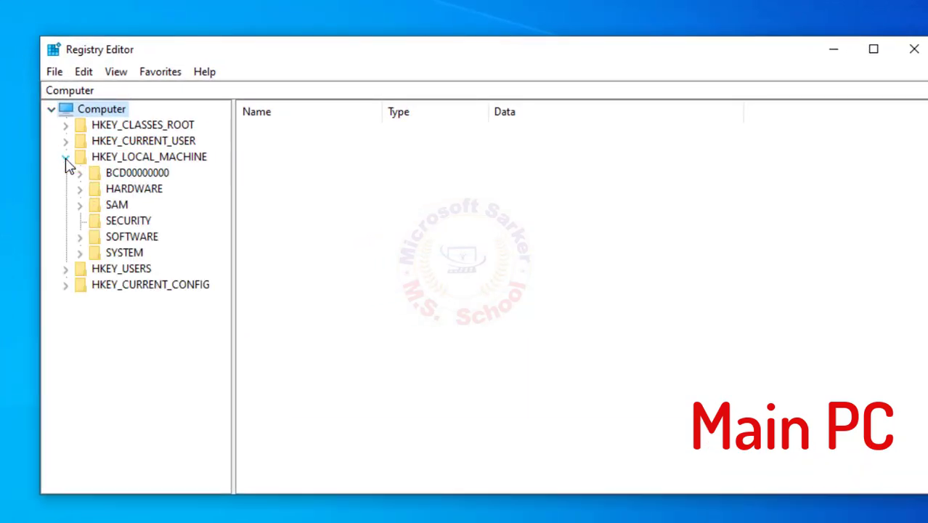
pyautogui.click(80, 240)
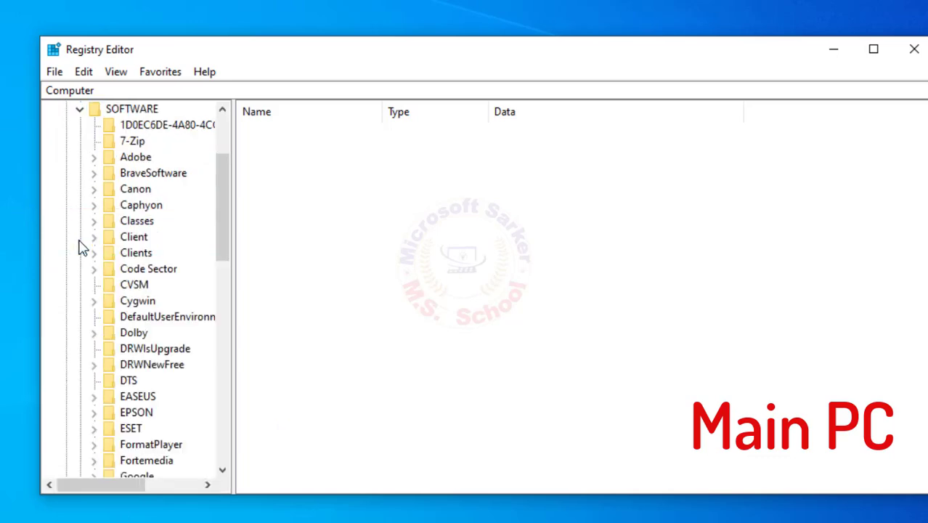
pyautogui.moveTo(228, 201); pyautogui.dragTo(228, 334)
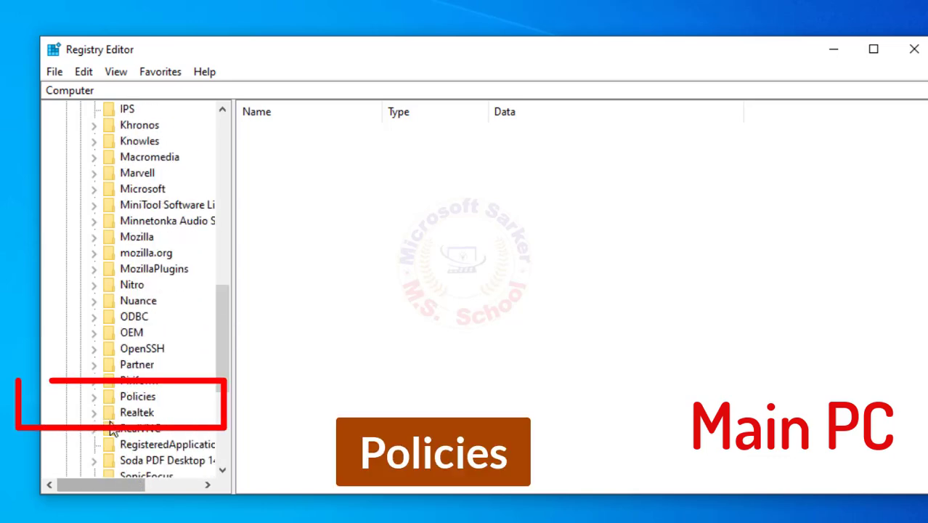
pyautogui.click(93, 397)
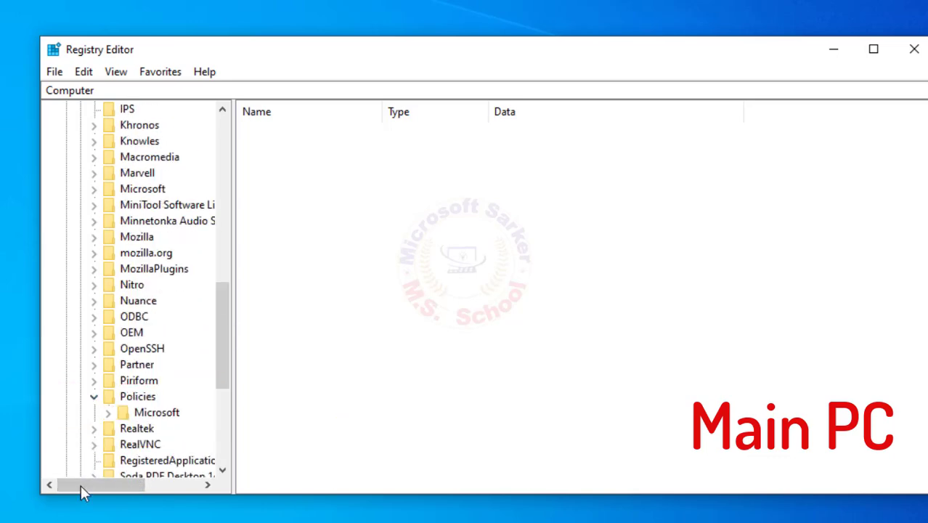
pyautogui.moveTo(80, 491); pyautogui.dragTo(94, 491)
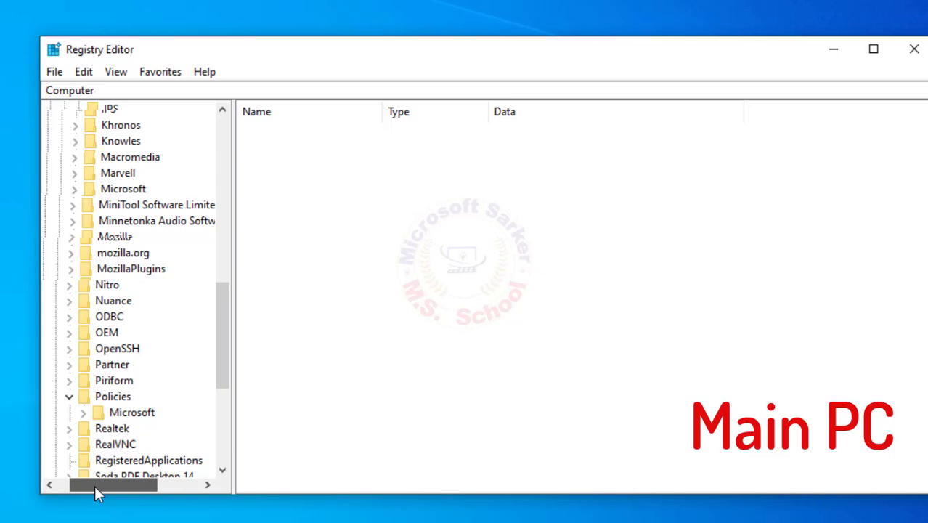
pyautogui.click(80, 413)
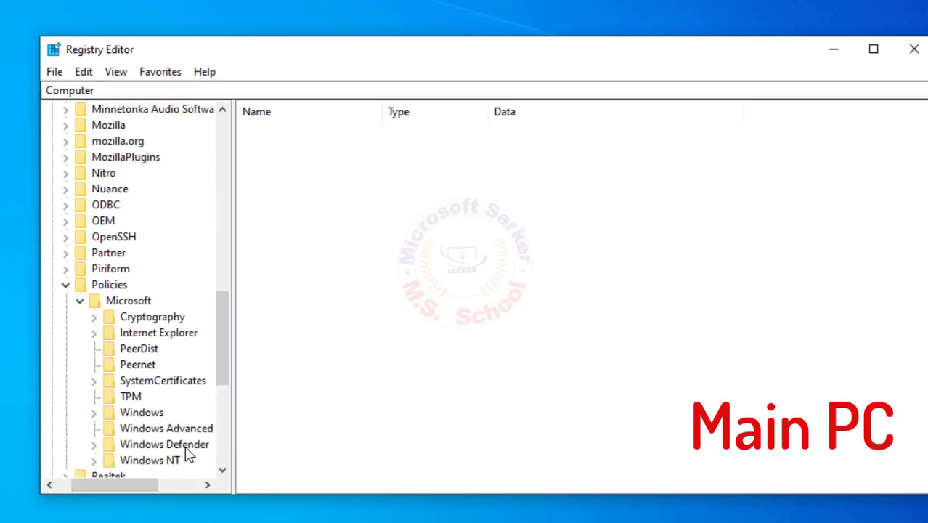
pyautogui.moveTo(224, 351); pyautogui.dragTo(222, 372)
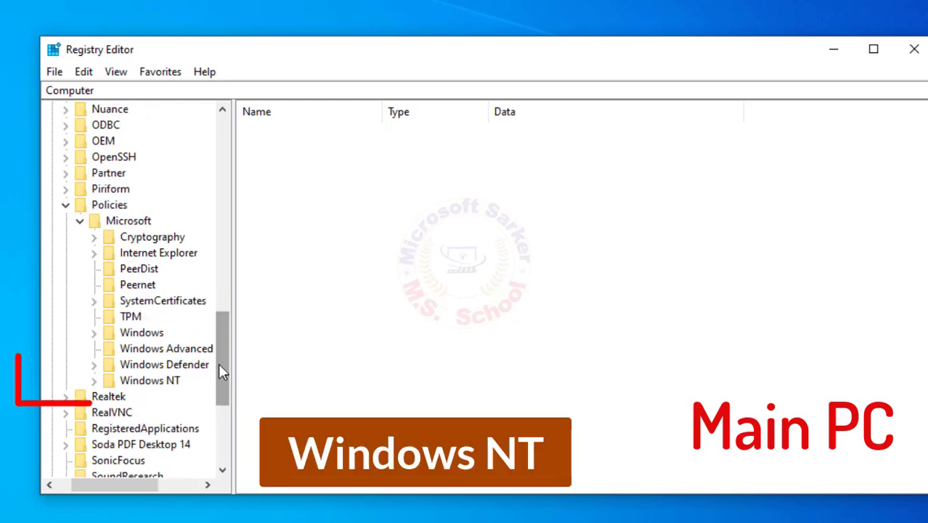
pyautogui.click(94, 382)
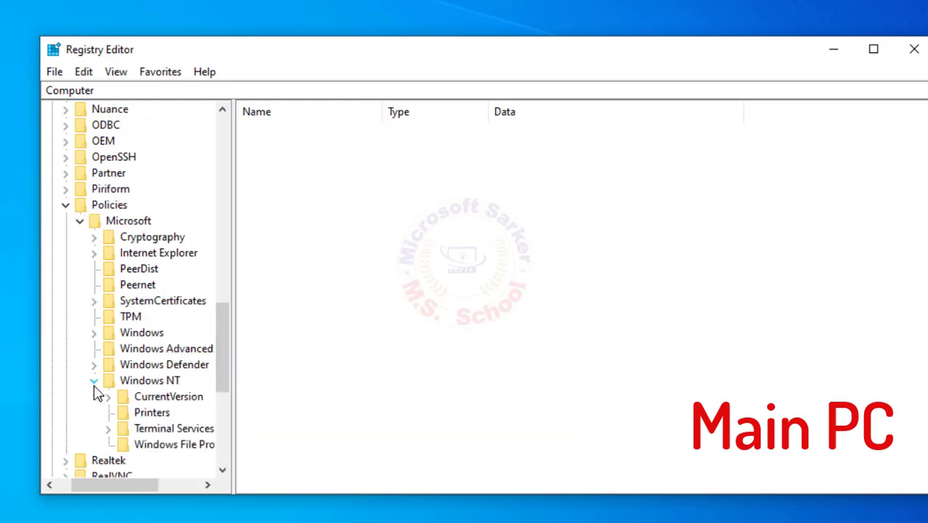
pyautogui.moveTo(124, 493); pyautogui.dragTo(127, 498)
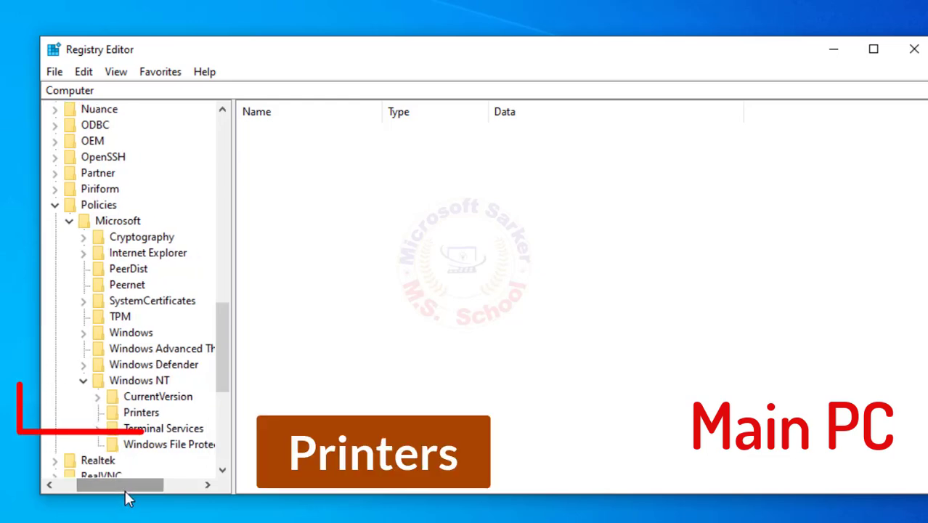
pyautogui.click(126, 420)
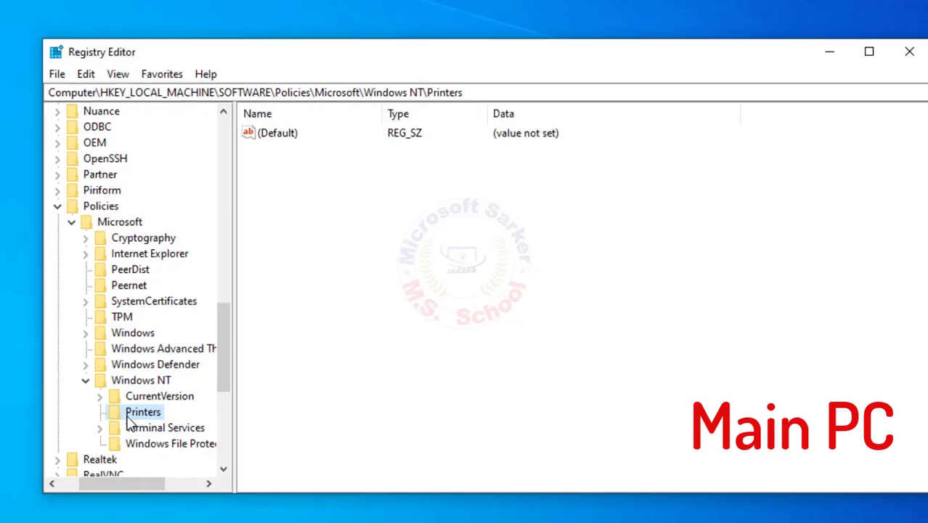
pyautogui.rightClick(126, 421)
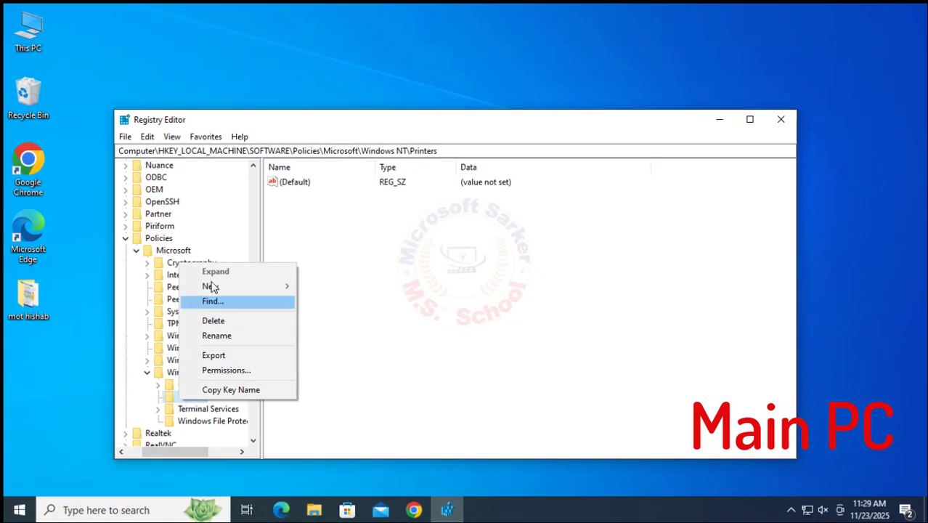
# - Create a new subkey named RPC under Printers
pyautogui.moveTo(211, 286)
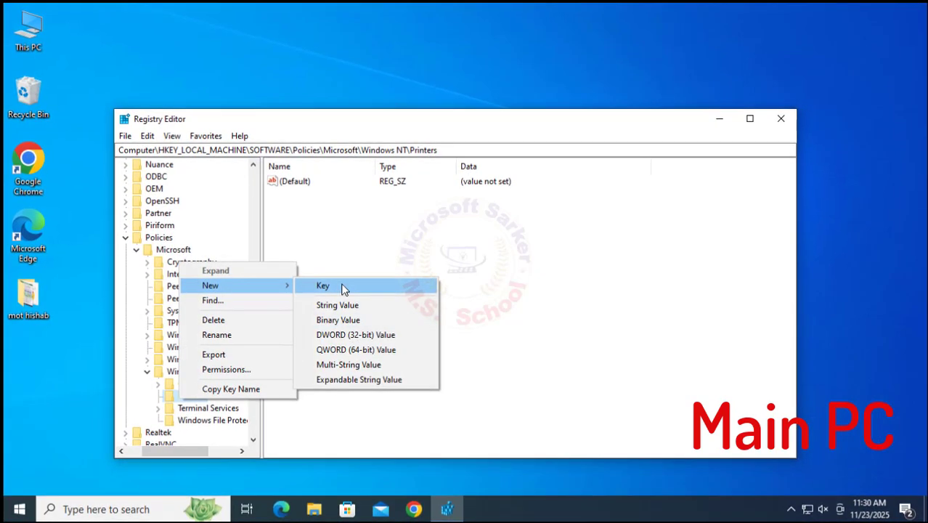
pyautogui.click(342, 288)
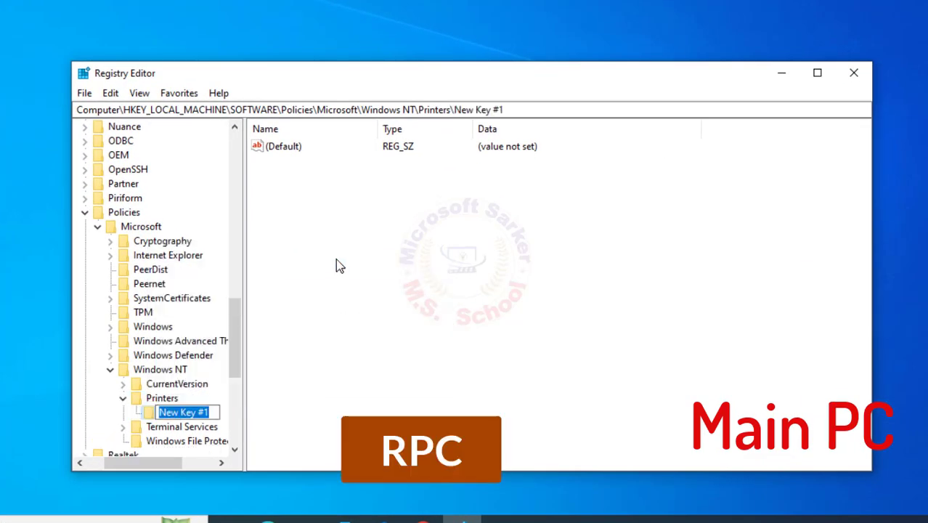
pyautogui.write('RPC')
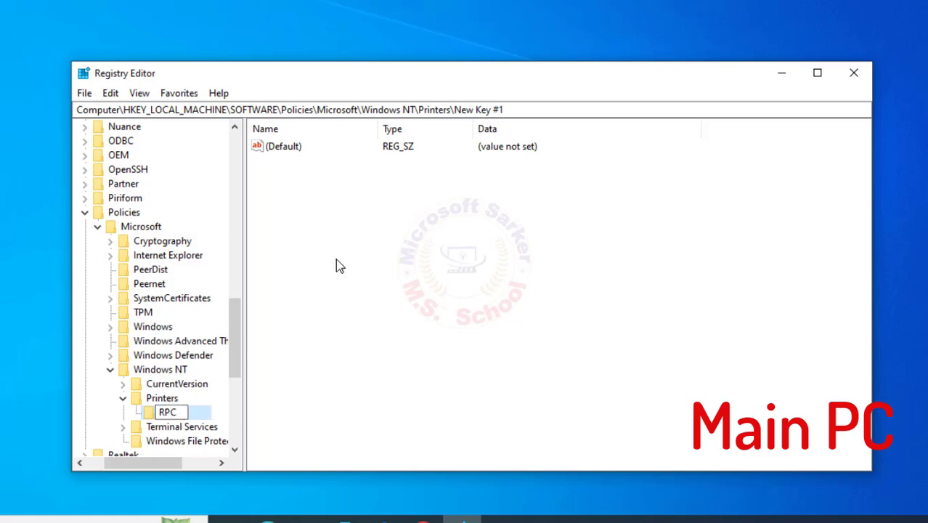
pyautogui.press('Return')
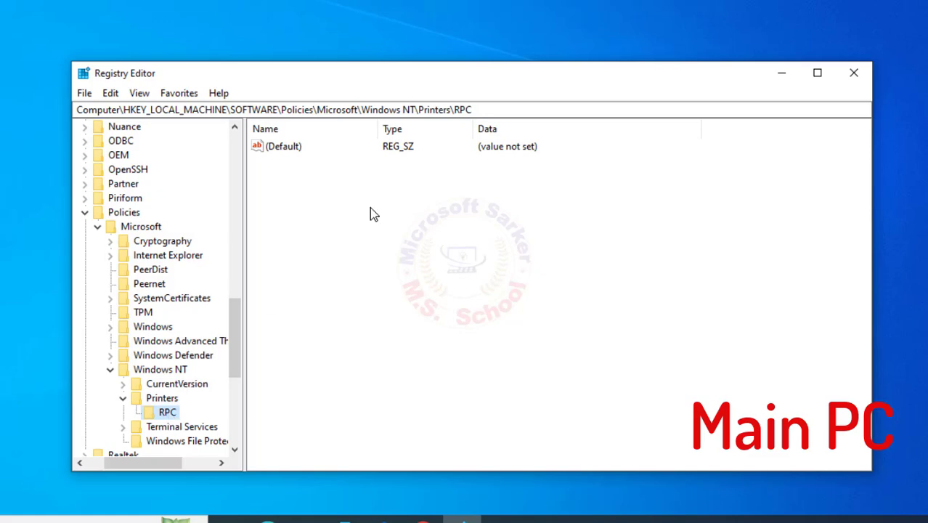
# - Add a RpcOverTcp DWORD (32-bit) value in RPC with data 0
pyautogui.rightClick(352, 192)
pyautogui.moveTo(412, 206)
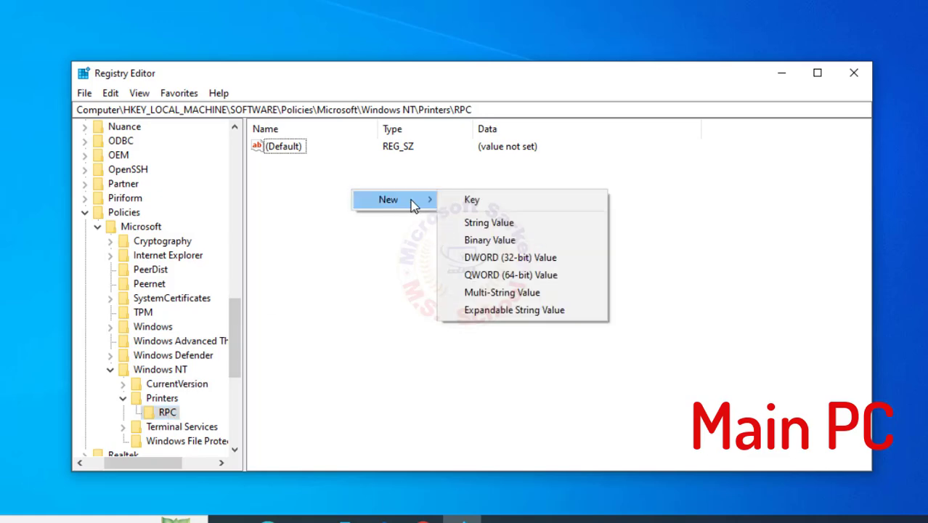
pyautogui.click(517, 257)
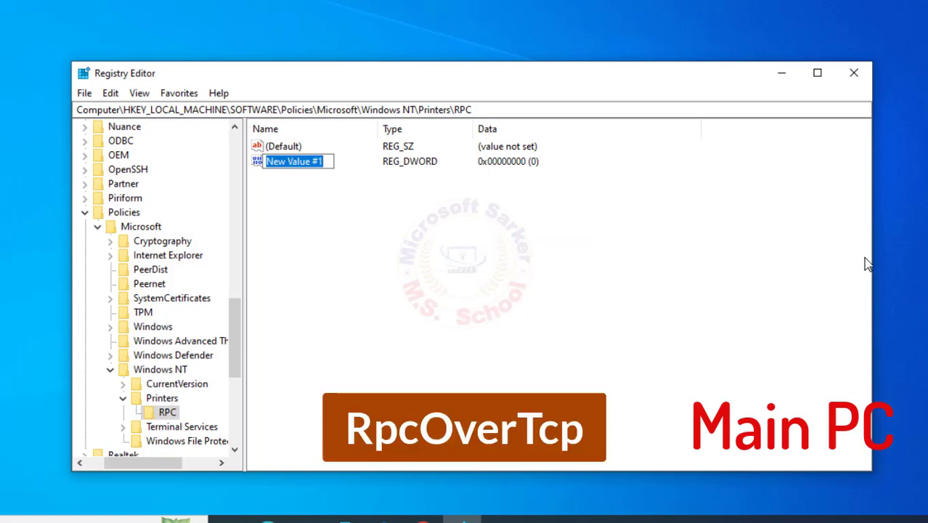
pyautogui.write('rTc')
pyautogui.write('pc')
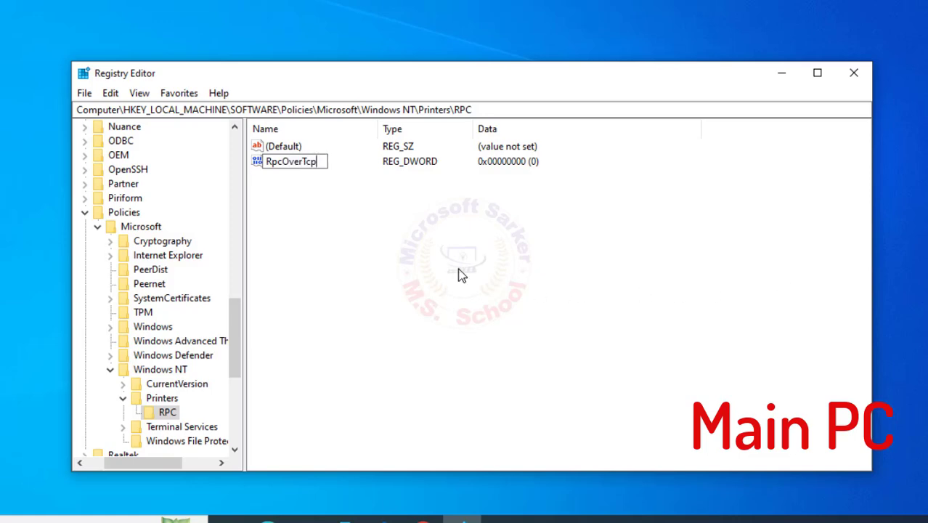
pyautogui.press('Return')
pyautogui.rightClick(294, 166)
pyautogui.click(342, 175)
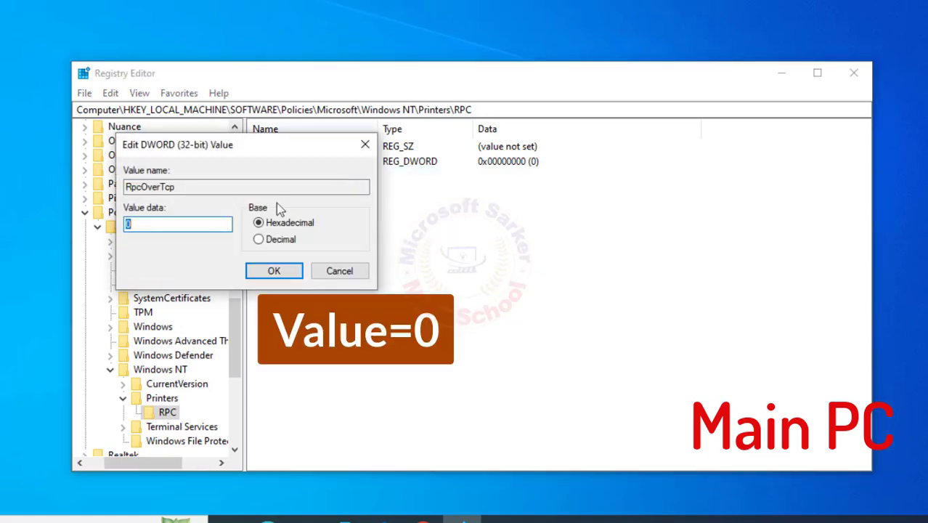
pyautogui.click(175, 228)
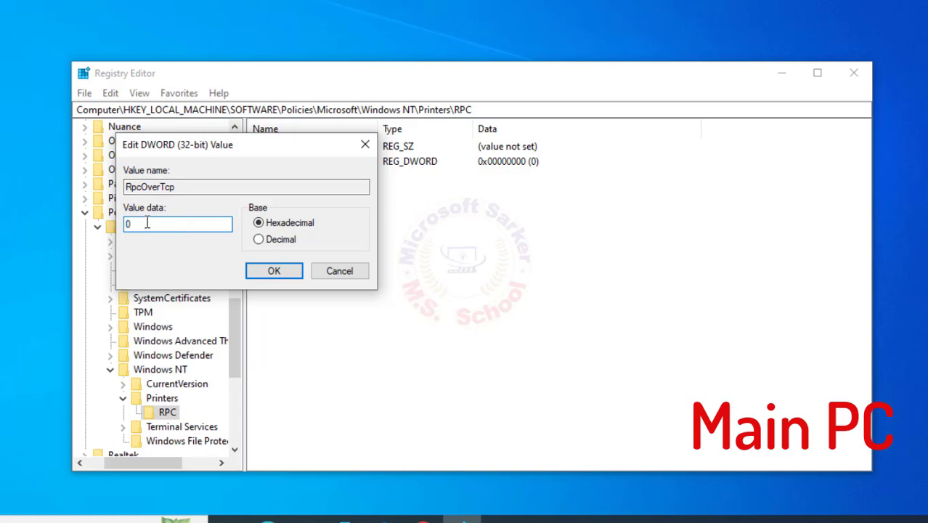
pyautogui.click(282, 273)
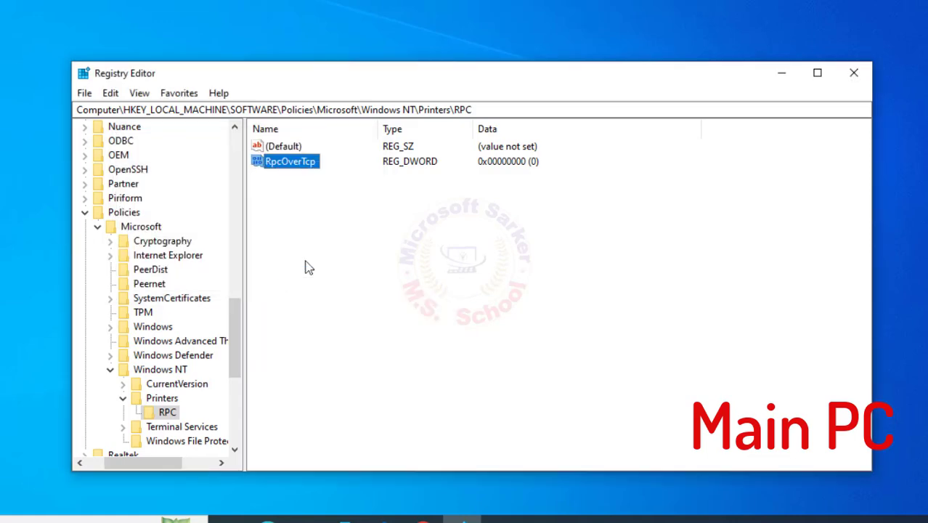
# - Add a RpcOverNamedPipes DWORD with data 1 to RPC, then close Registry Editor
pyautogui.rightClick(285, 219)
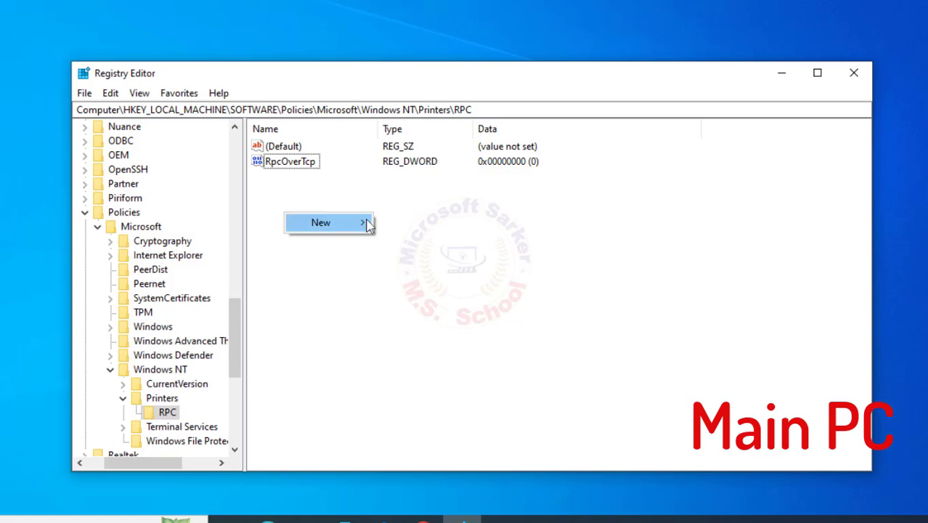
pyautogui.moveTo(366, 222)
pyautogui.click(443, 282)
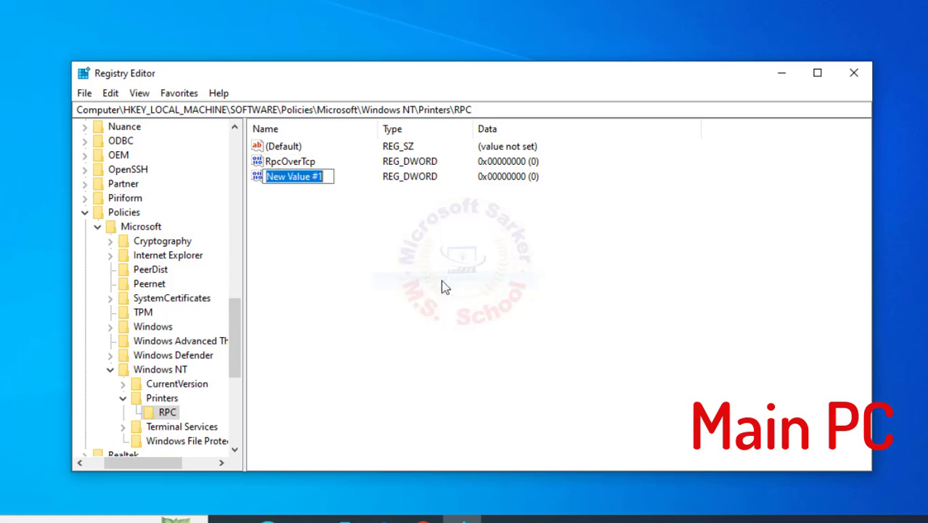
pyautogui.write('Rpc')
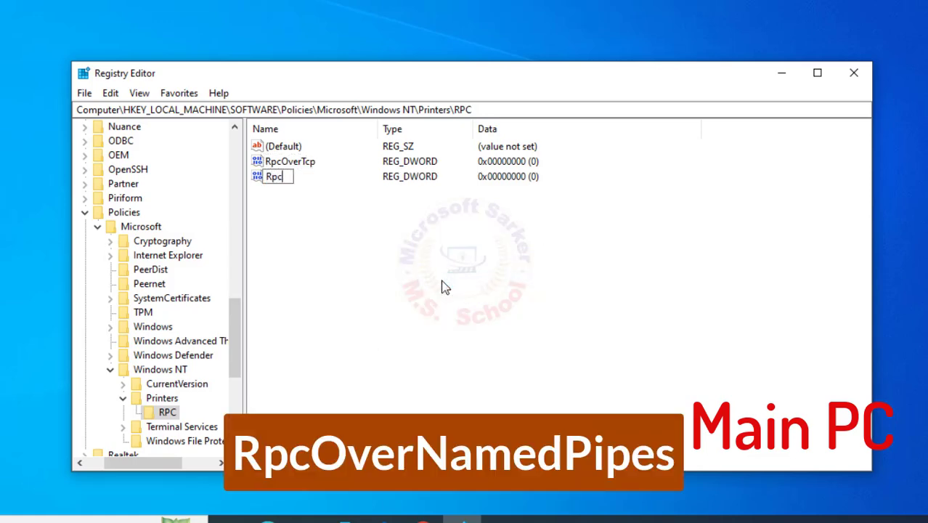
pyautogui.write('Ovre')
pyautogui.write('erNamed')
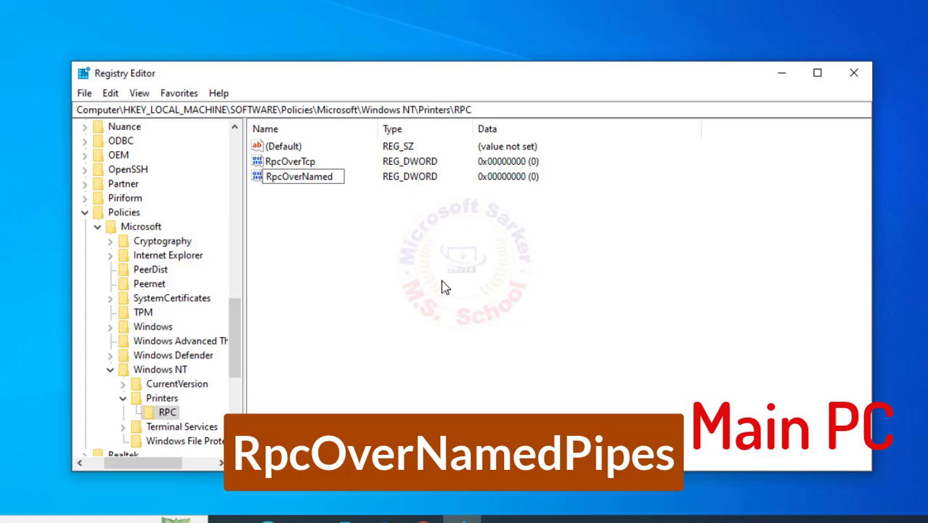
pyautogui.write('Pipes')
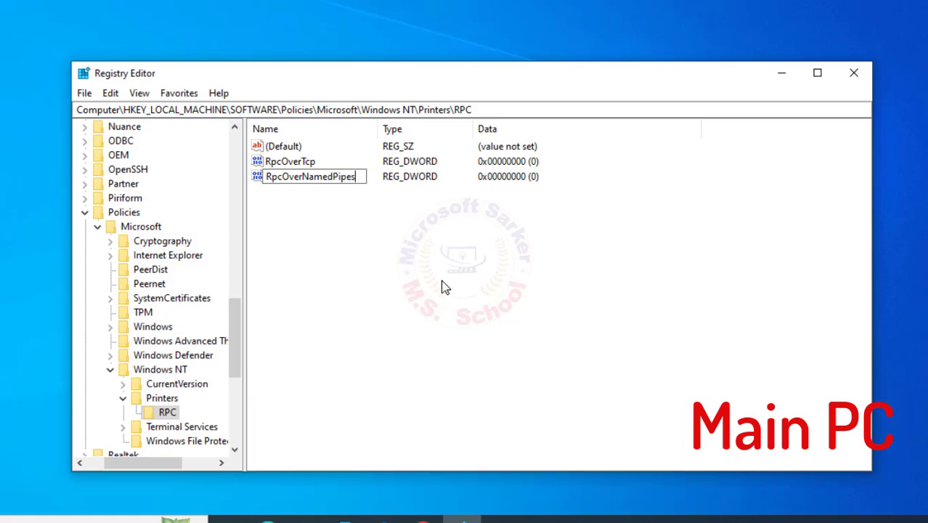
pyautogui.press('Return')
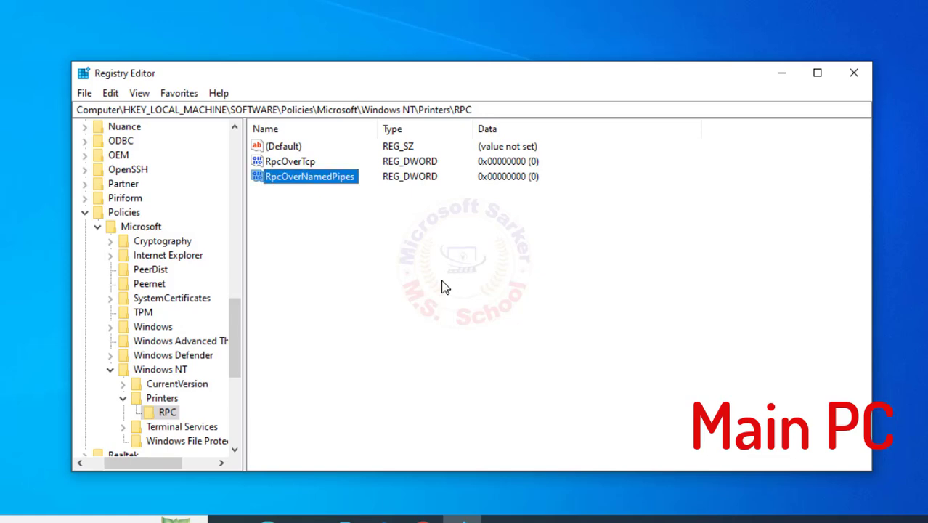
pyautogui.doubleClick(332, 178)
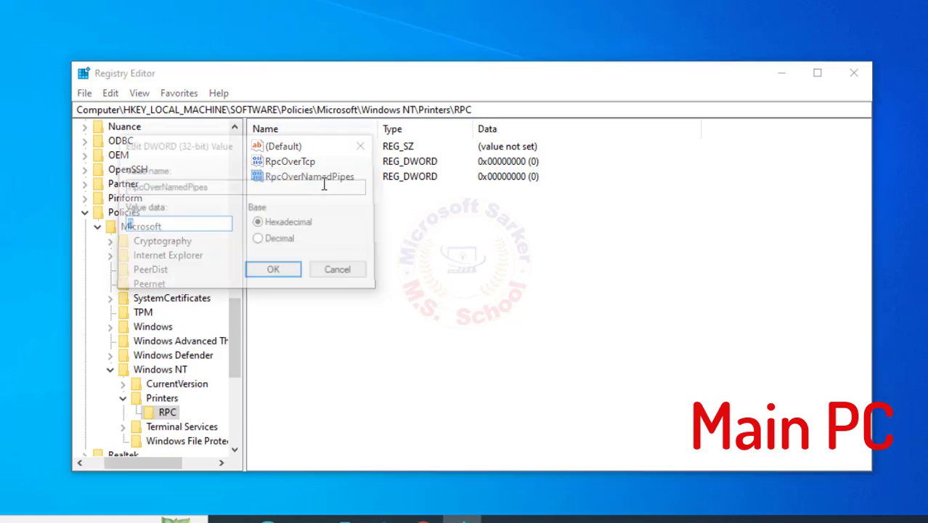
pyautogui.press('BackSpace')
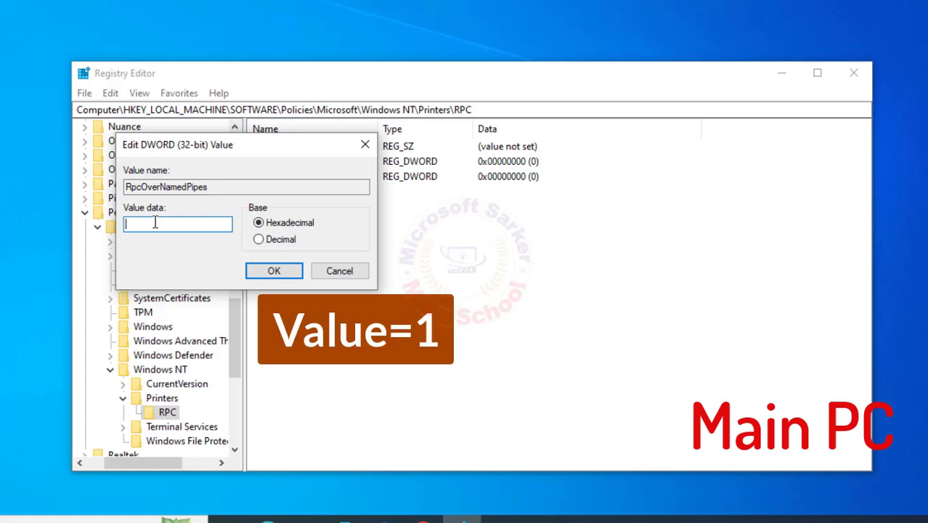
pyautogui.write('1')
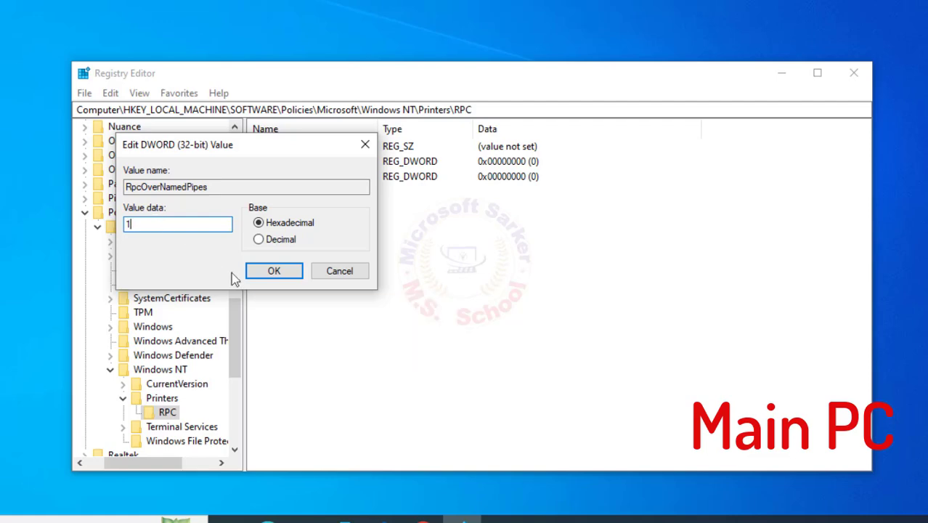
pyautogui.click(276, 272)
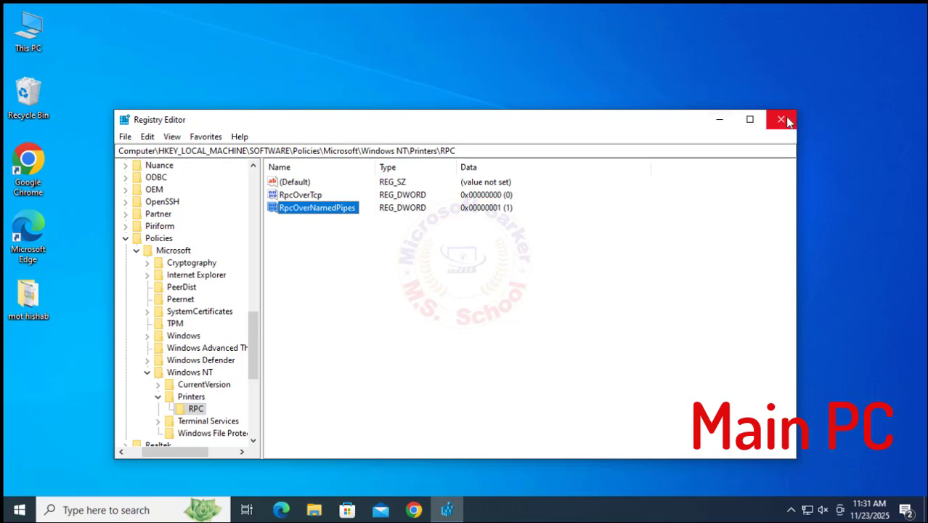
pyautogui.click(788, 121)
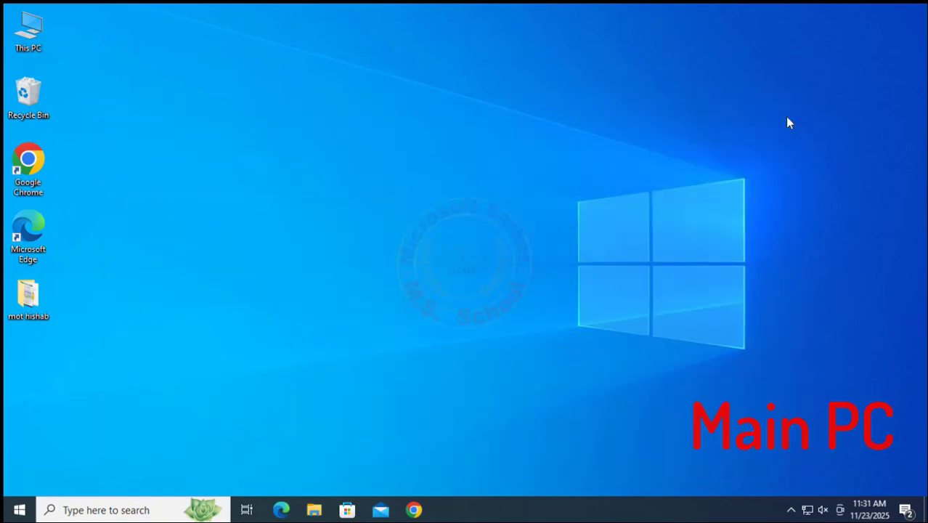
# - Relaunch Registry Editor by searching 'registr'
pyautogui.click(112, 512)
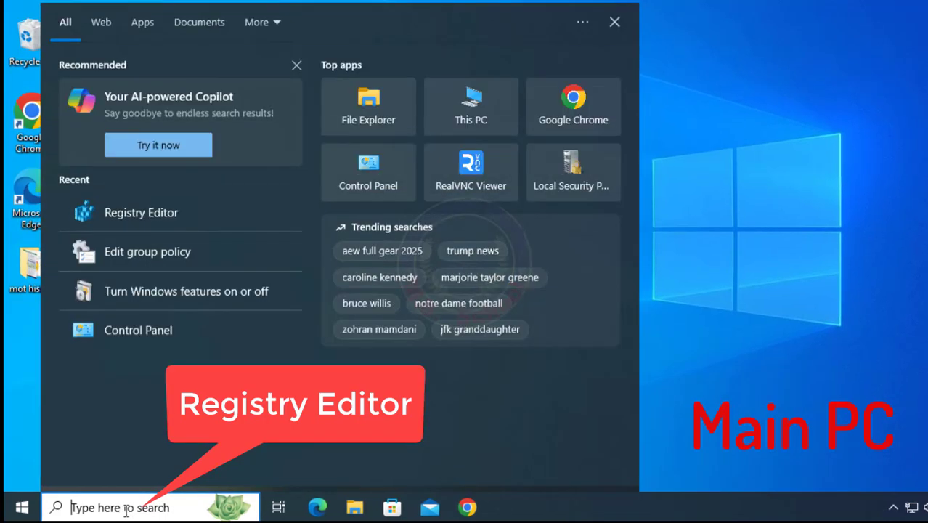
pyautogui.write('reg')
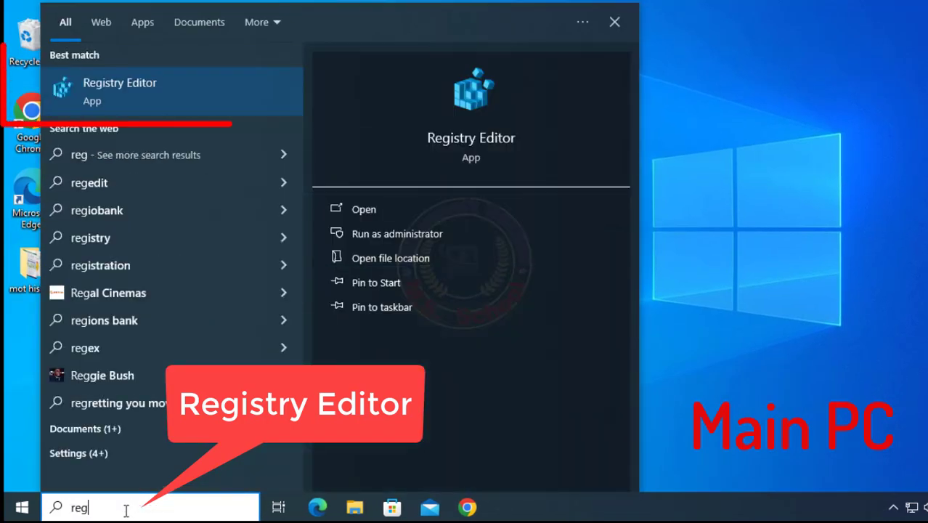
pyautogui.write('istr')
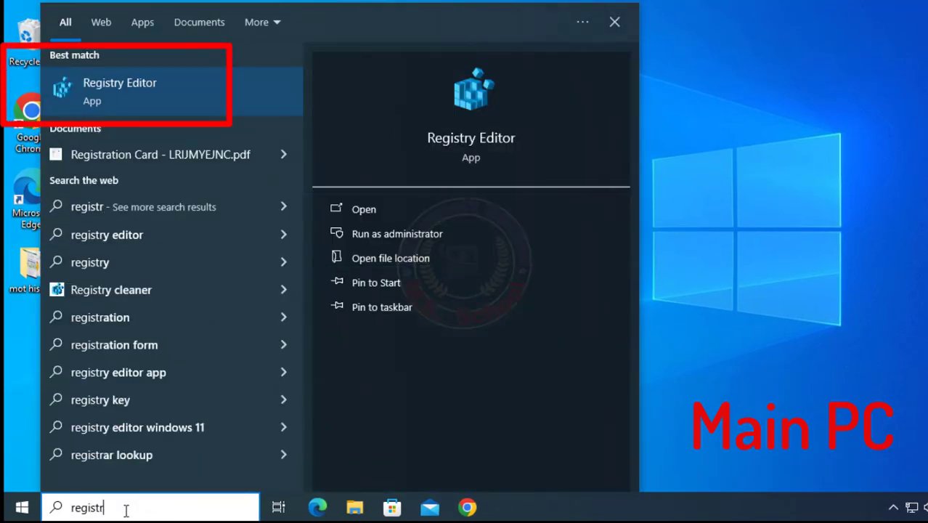
pyautogui.click(65, 87)
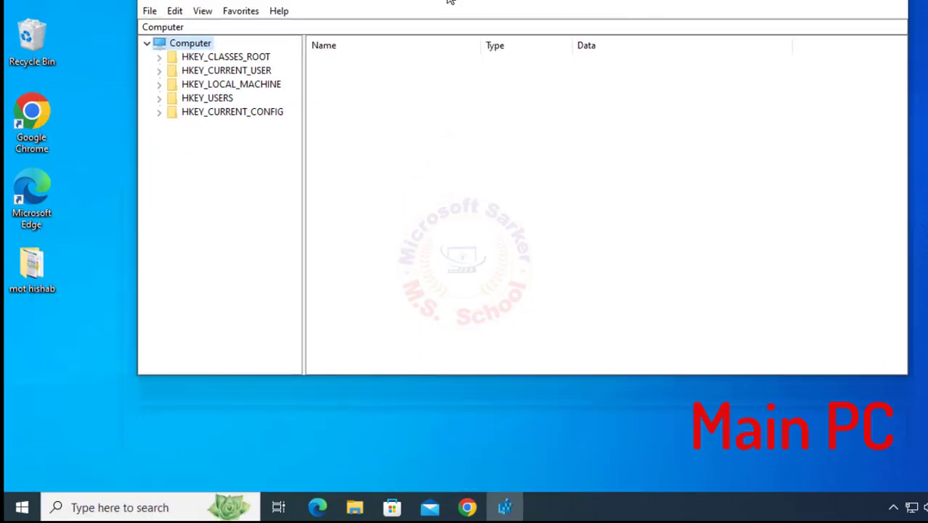
# - Expand HKEY_LOCAL_MACHINE\SYSTEM\CurrentControlSet\Control and scroll down to the Print key
pyautogui.click(49, 160)
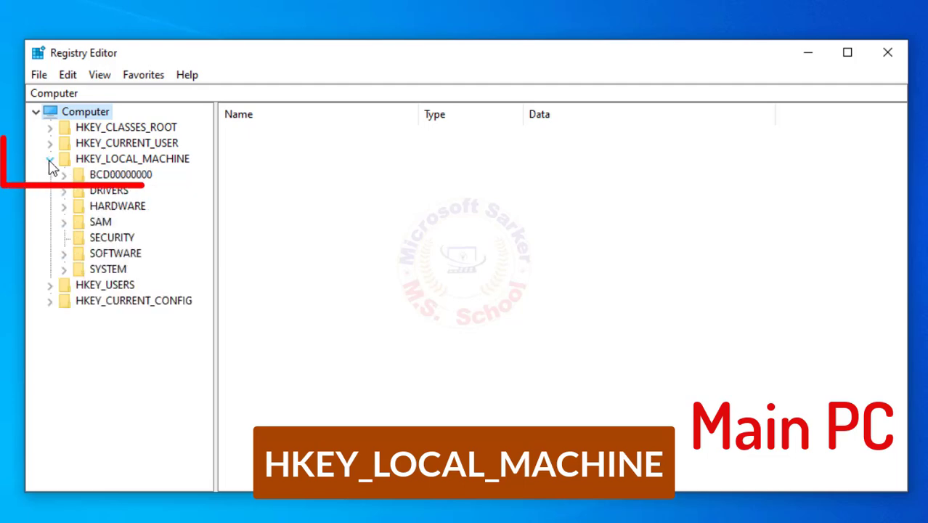
pyautogui.click(63, 270)
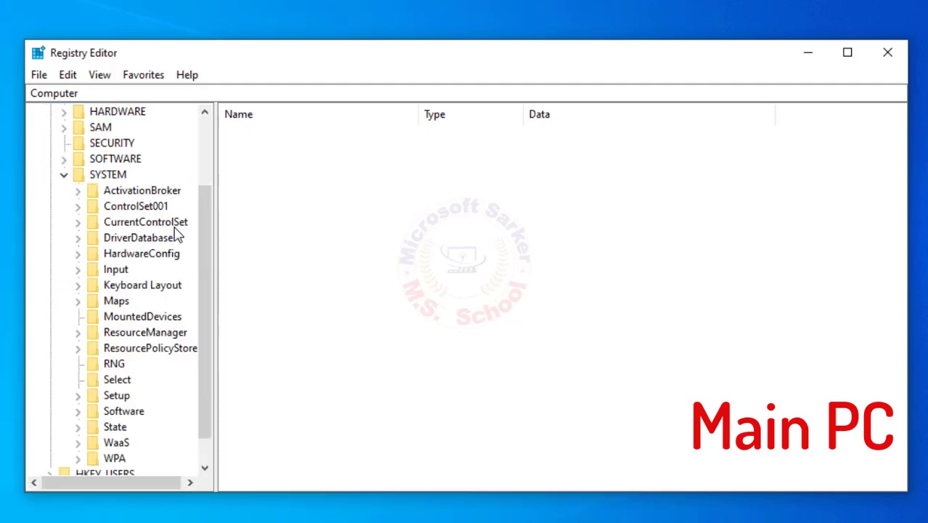
pyautogui.click(78, 222)
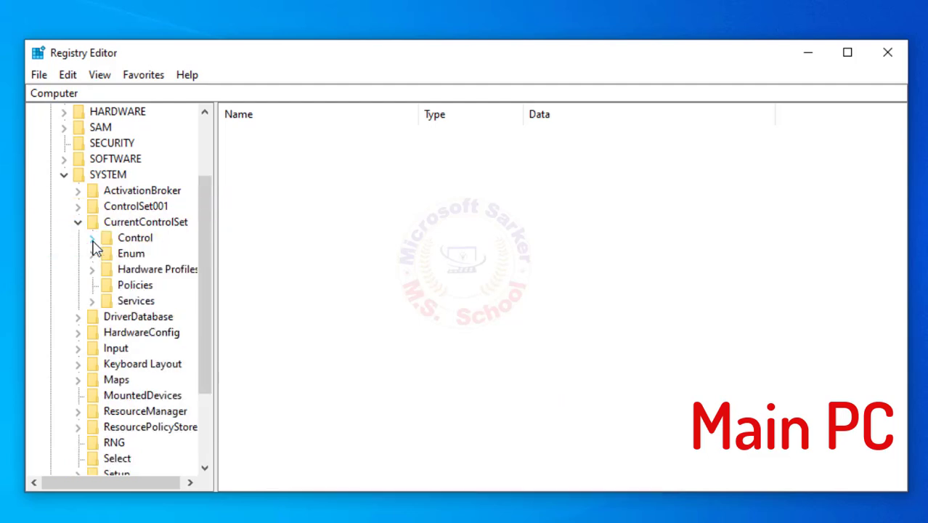
pyautogui.click(92, 239)
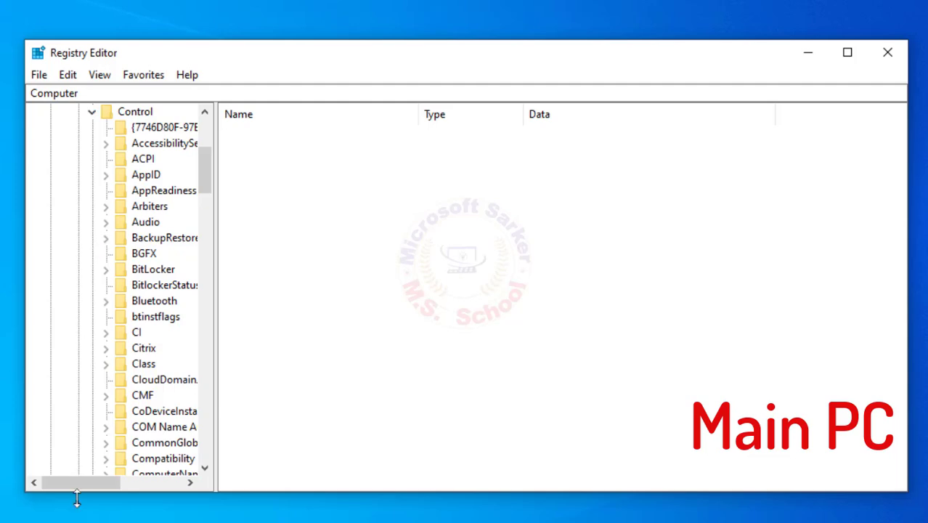
pyautogui.moveTo(76, 484); pyautogui.dragTo(102, 485)
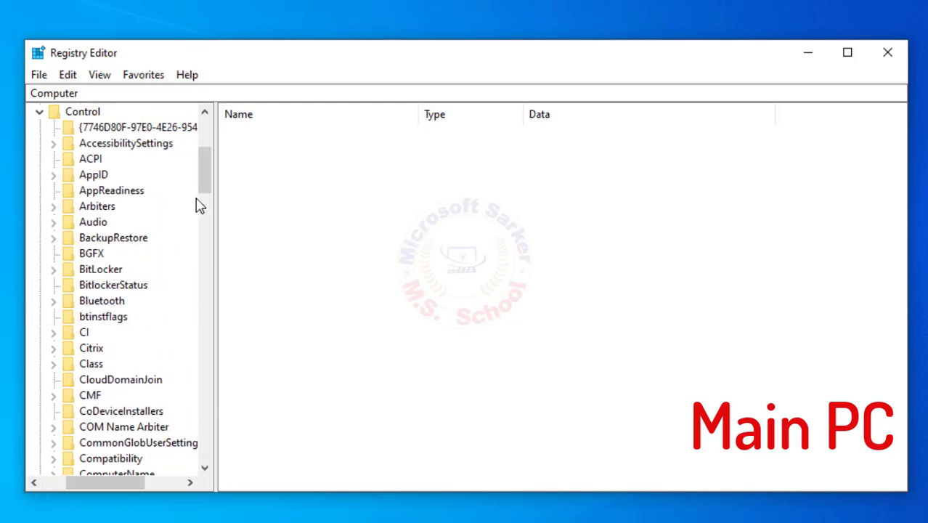
pyautogui.moveTo(203, 183); pyautogui.dragTo(214, 323)
# - Add a RpcAuthnLevelPrivacyEnabled DWORD under Print with data 1
pyautogui.click(89, 333)
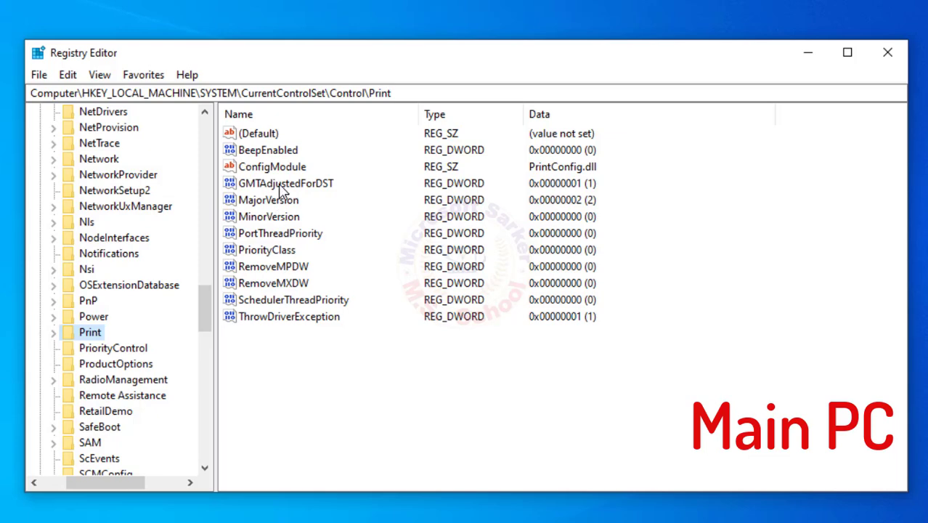
pyautogui.rightClick(287, 368)
pyautogui.moveTo(345, 373)
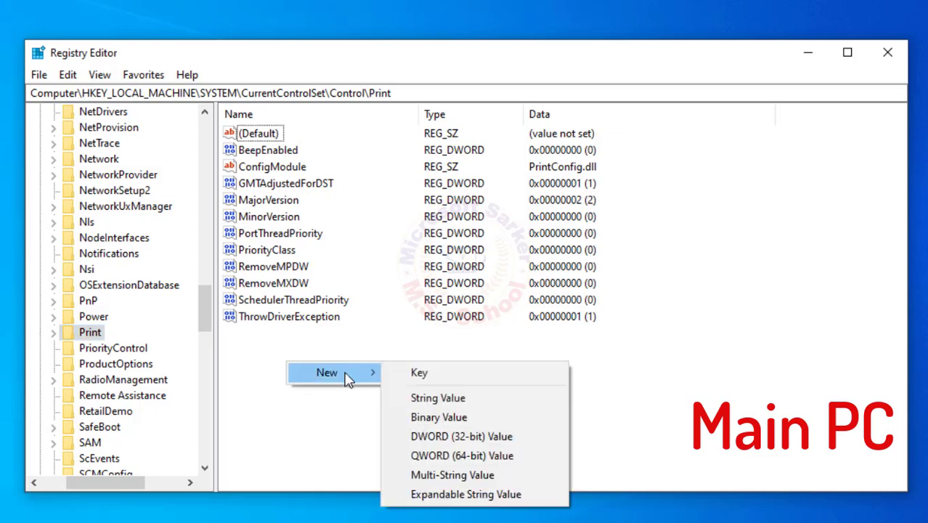
pyautogui.click(469, 438)
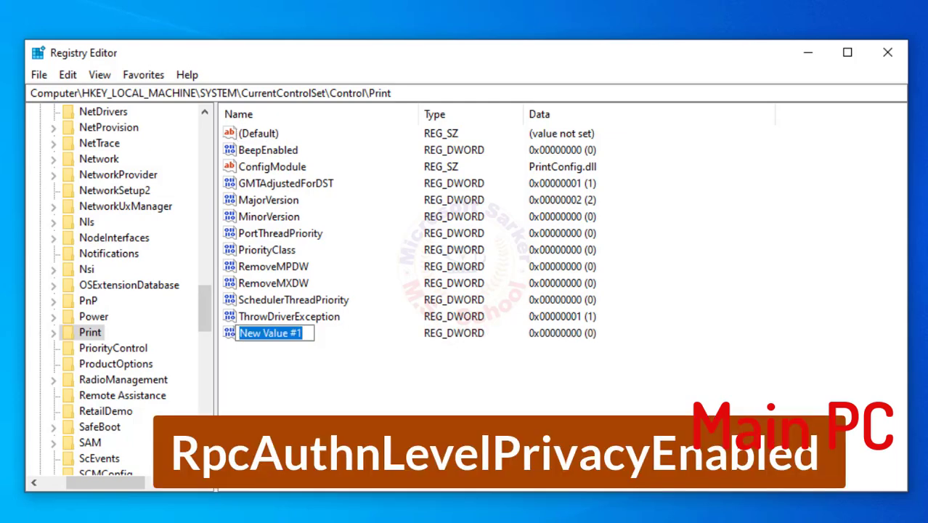
pyautogui.write('R')
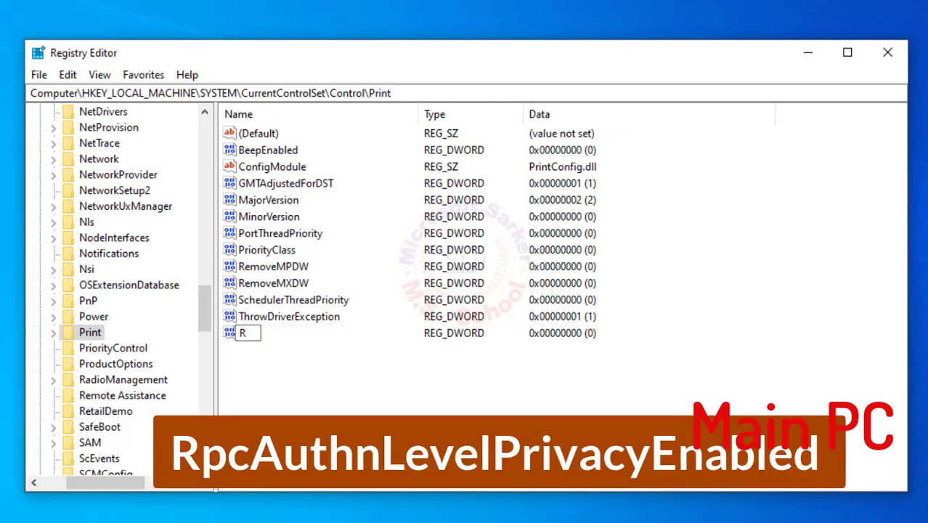
pyautogui.write('pcAuthnL')
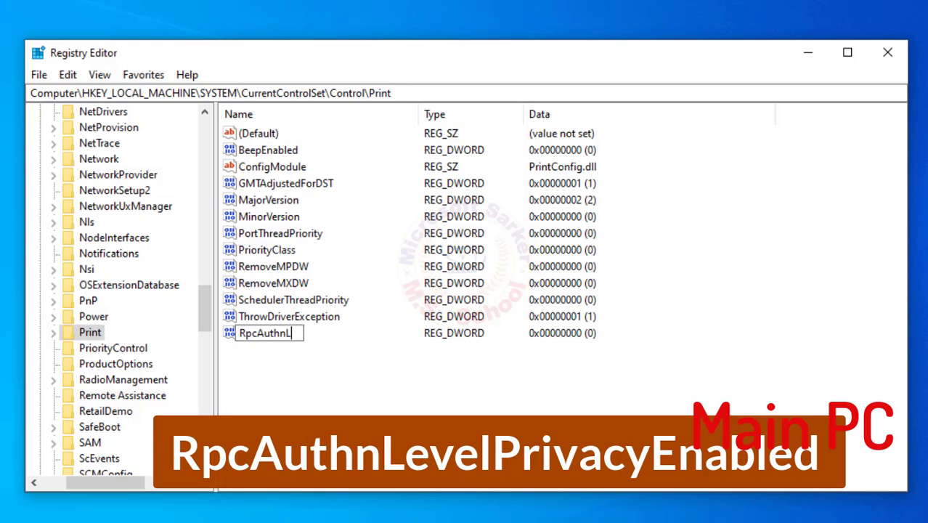
pyautogui.write('evelPrivacyE')
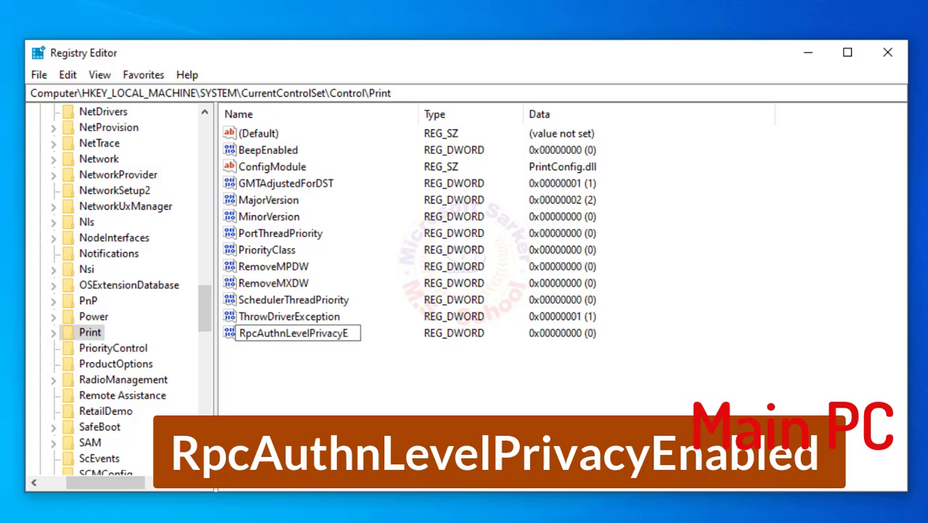
pyautogui.write('nabled')
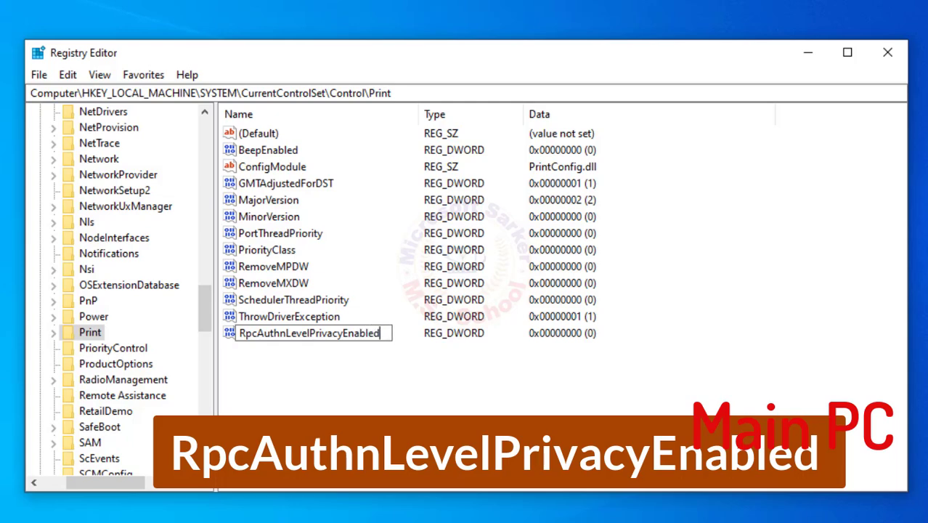
pyautogui.press('Return')
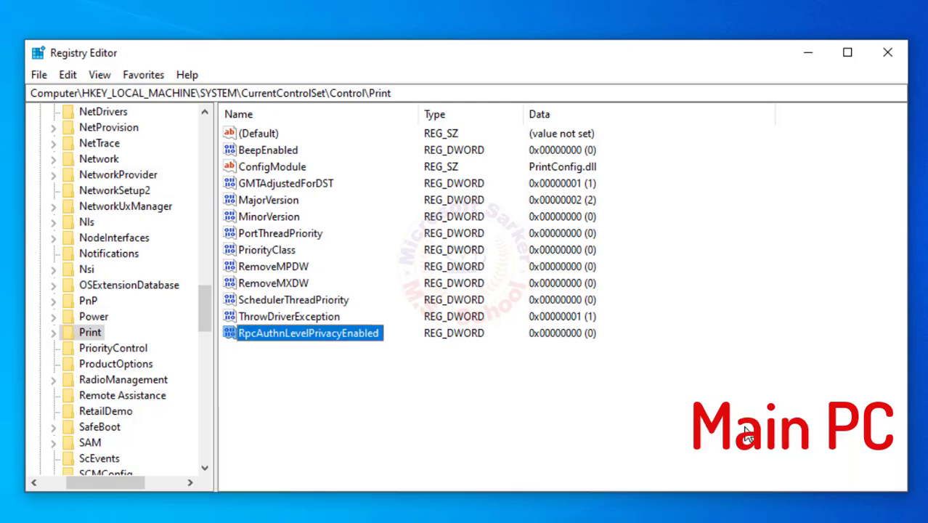
pyautogui.rightClick(313, 335)
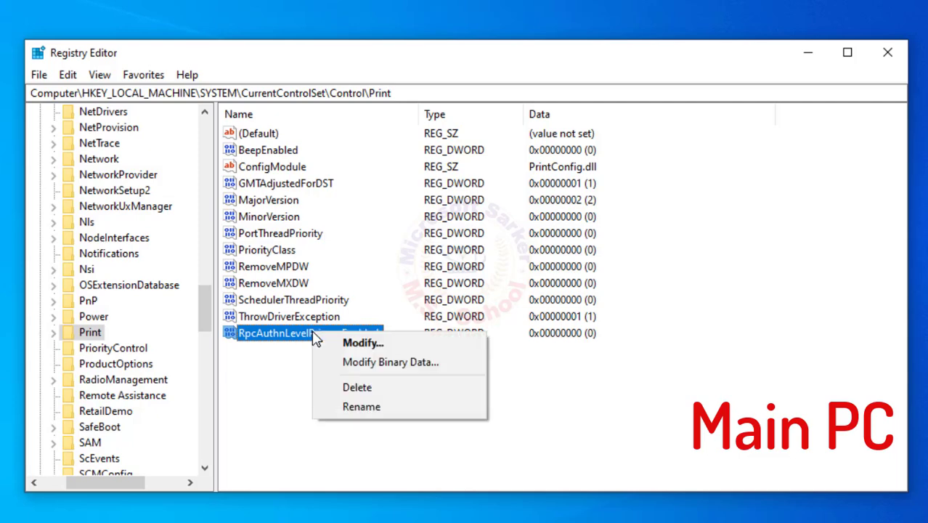
pyautogui.click(354, 340)
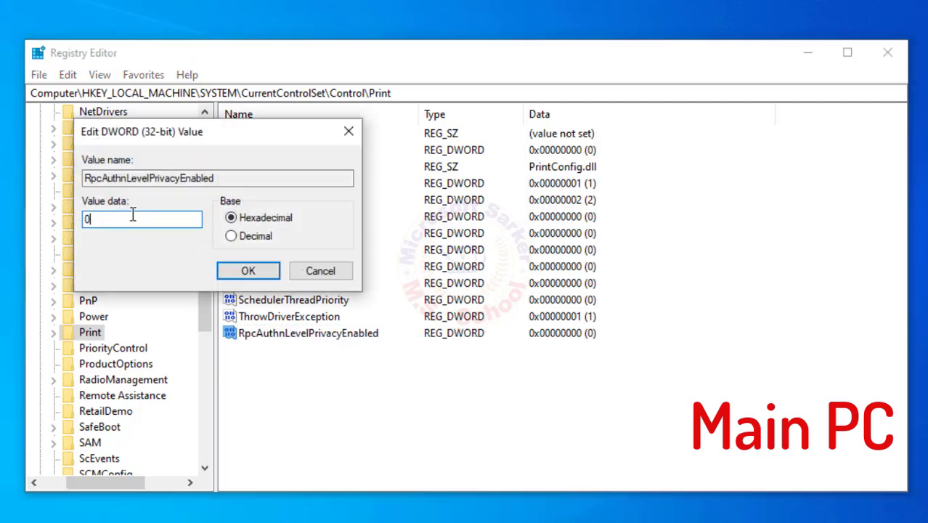
pyautogui.press('BackSpace')
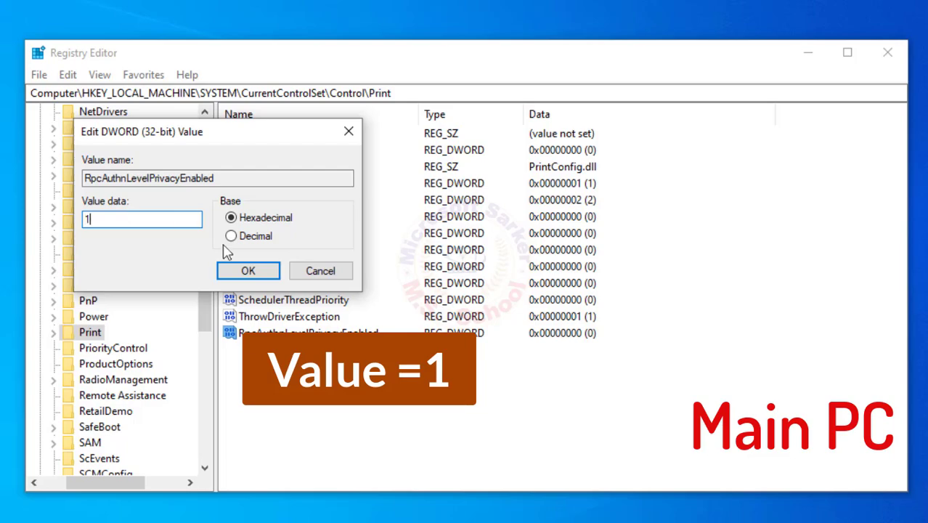
pyautogui.click(245, 268)
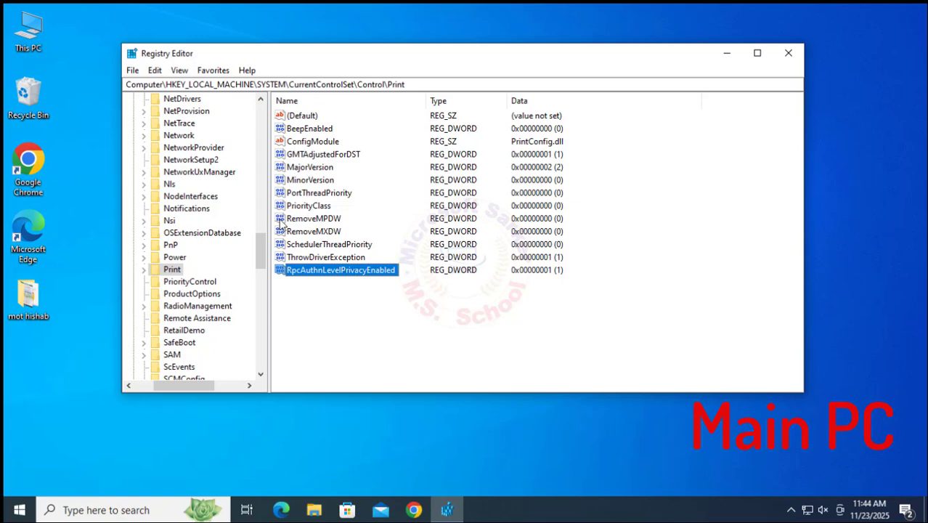
# - Close Registry Editor and search Windows for 'con'
pyautogui.click(791, 57)
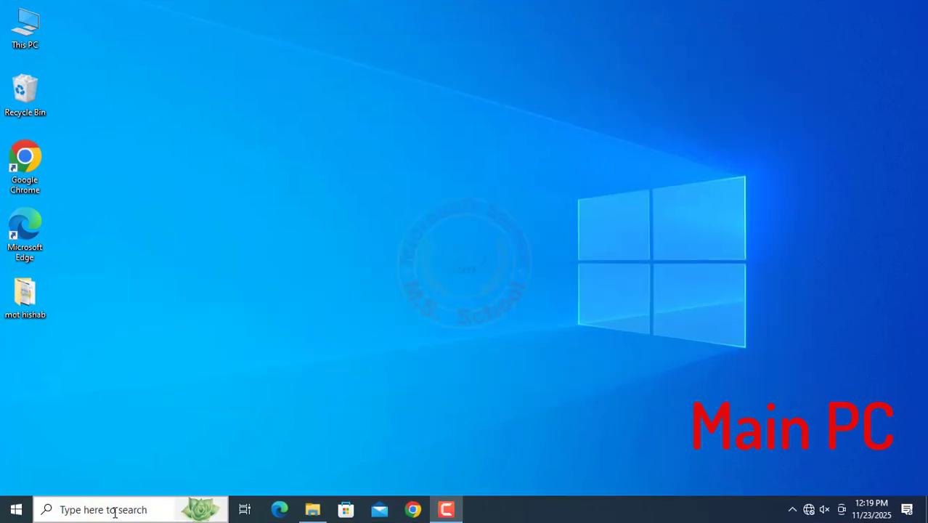
pyautogui.click(109, 509)
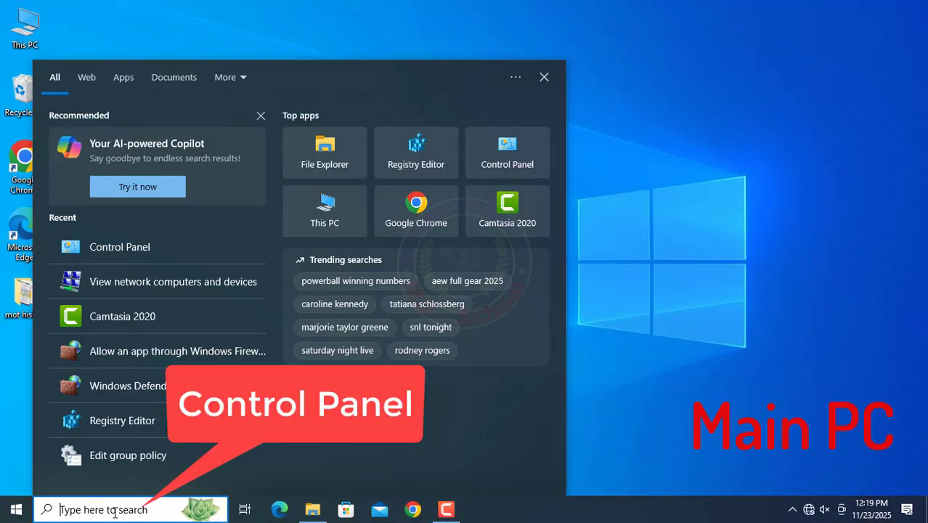
pyautogui.write('con')
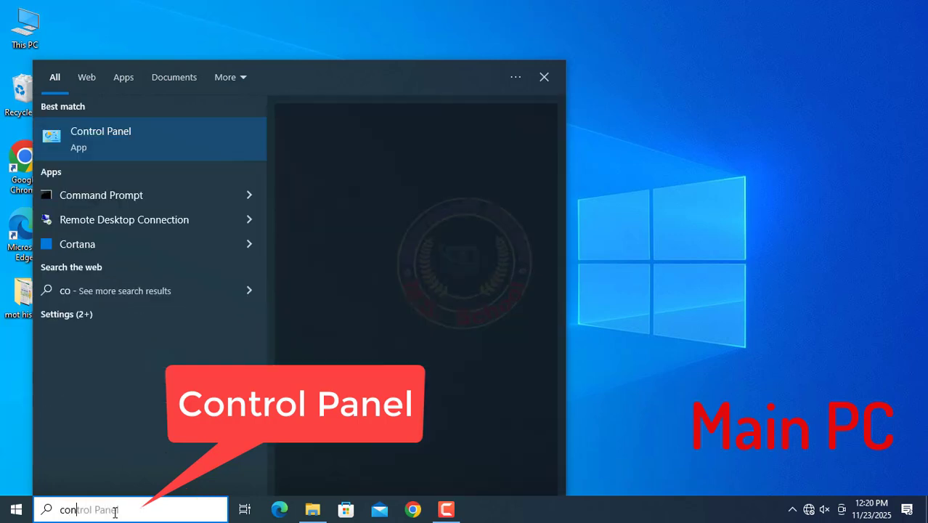
# - Turn off Windows Defender Firewall for private and public networks from Control Panel, then close the window
pyautogui.click(101, 124)
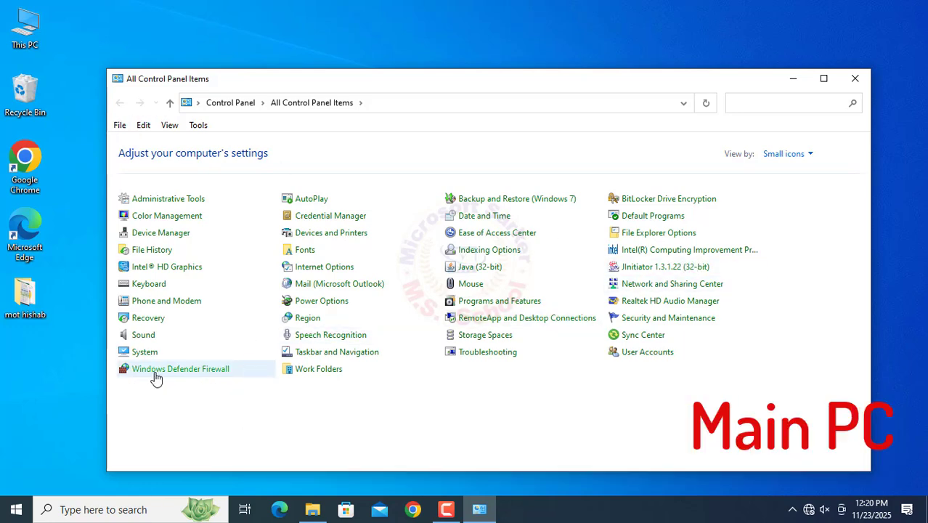
pyautogui.click(154, 372)
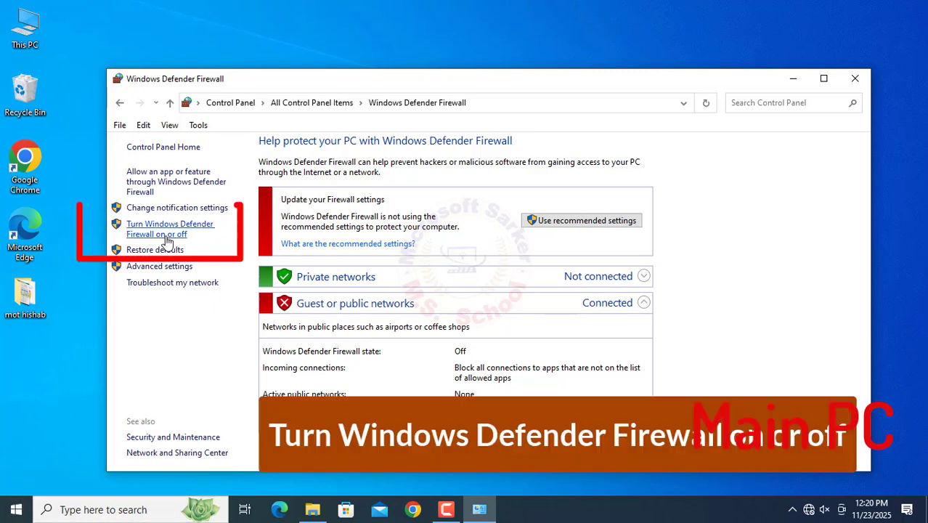
pyautogui.click(166, 234)
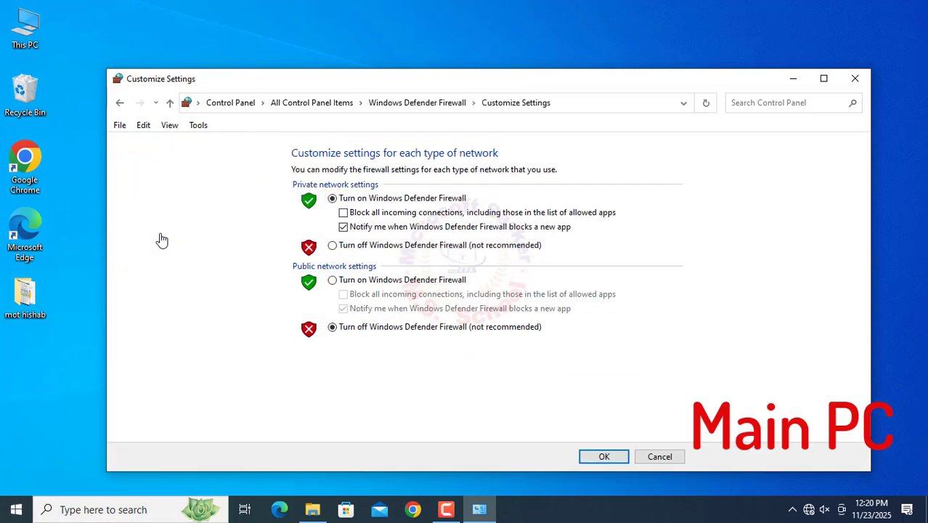
pyautogui.click(335, 247)
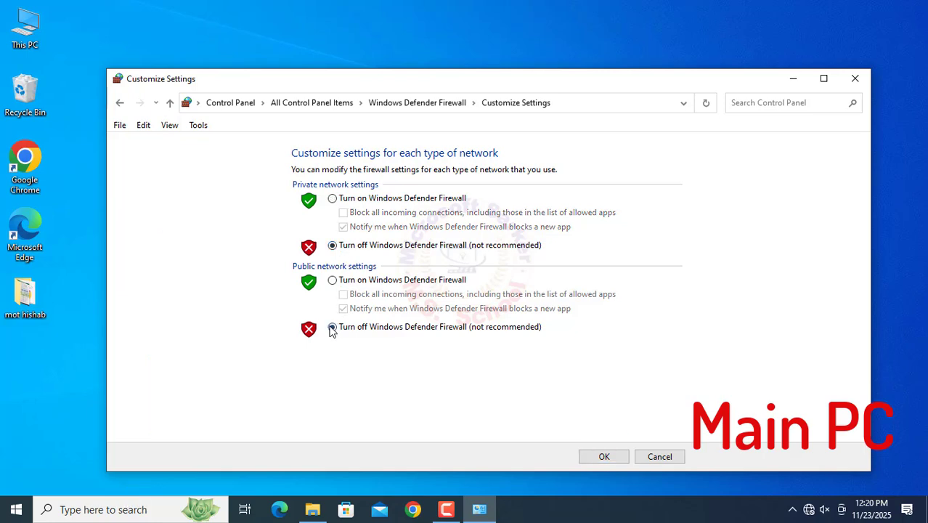
pyautogui.click(605, 457)
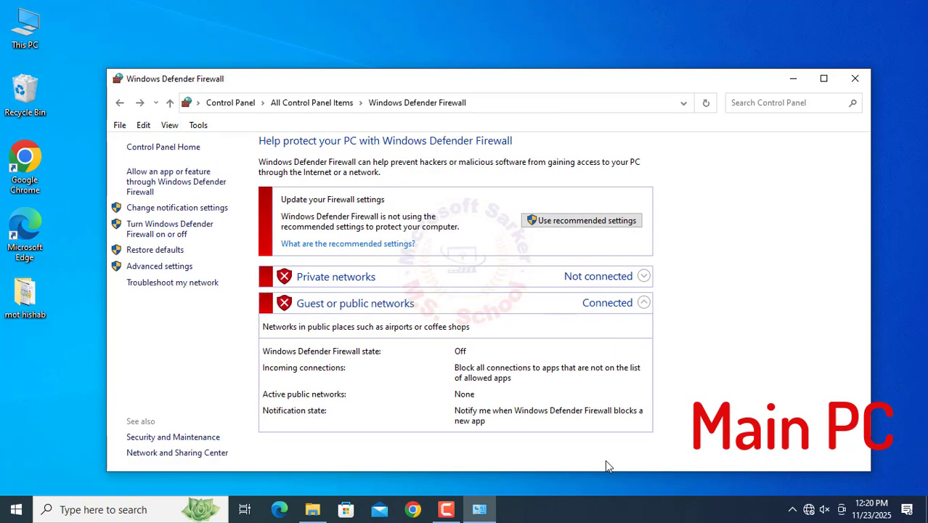
pyautogui.click(860, 79)
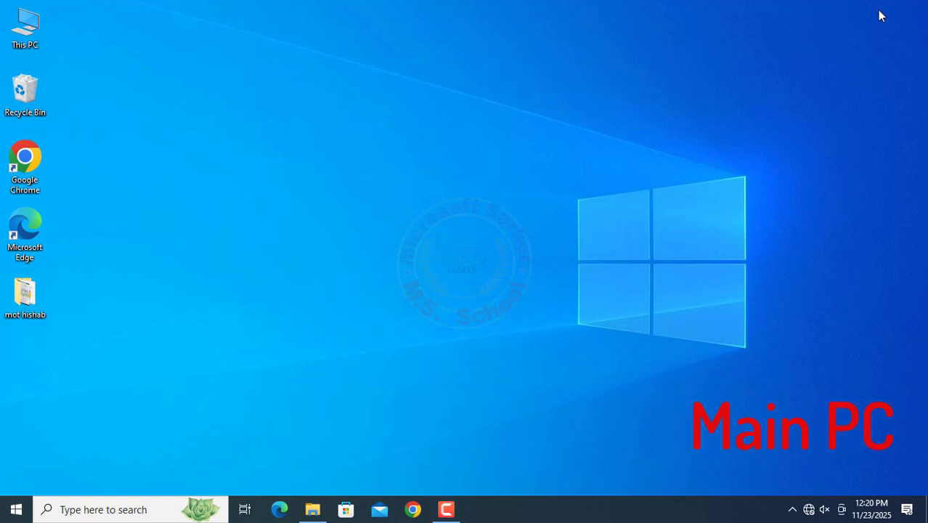
# - In Network and Sharing Center's advanced settings, turn off password protected sharing under All Networks and save
pyautogui.click(115, 509)
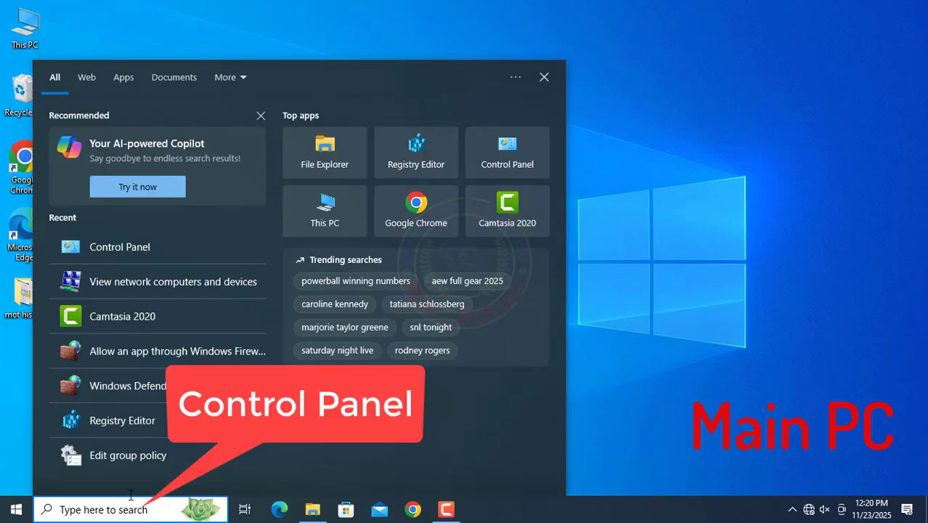
pyautogui.write('con')
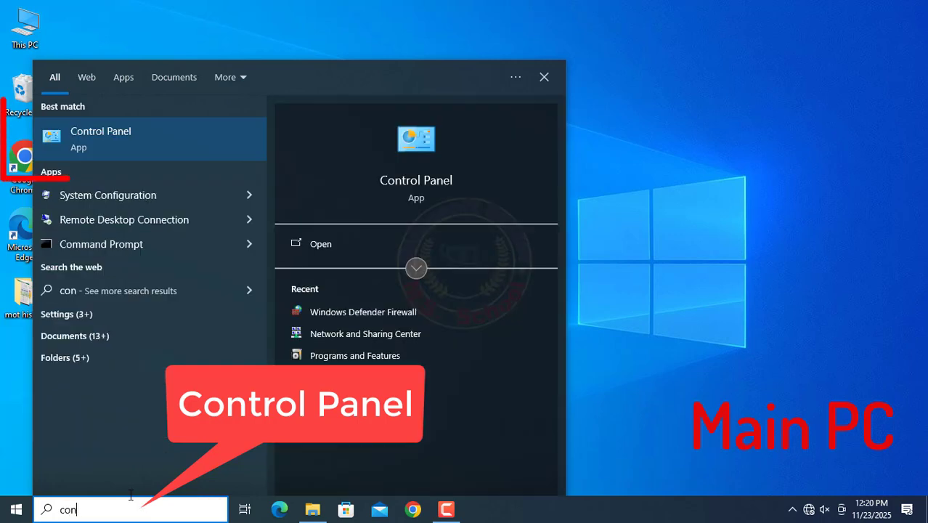
pyautogui.click(82, 133)
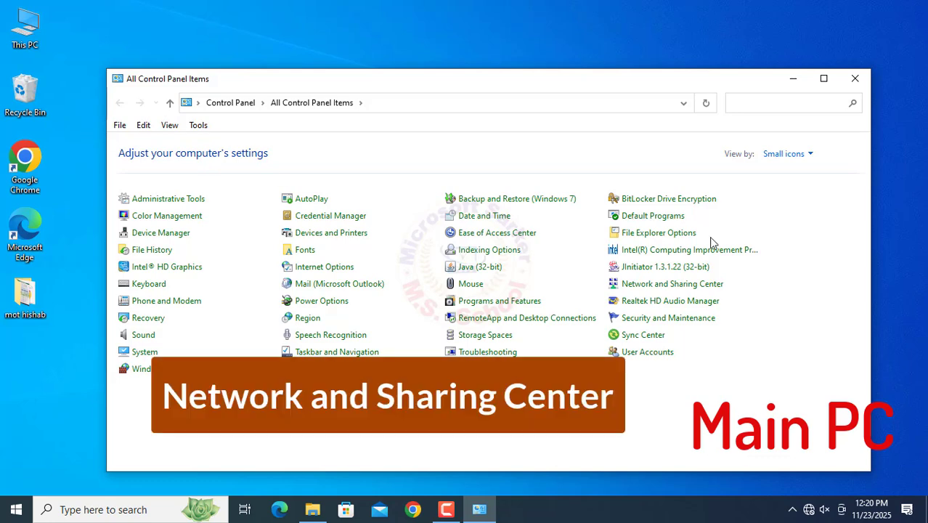
pyautogui.click(703, 283)
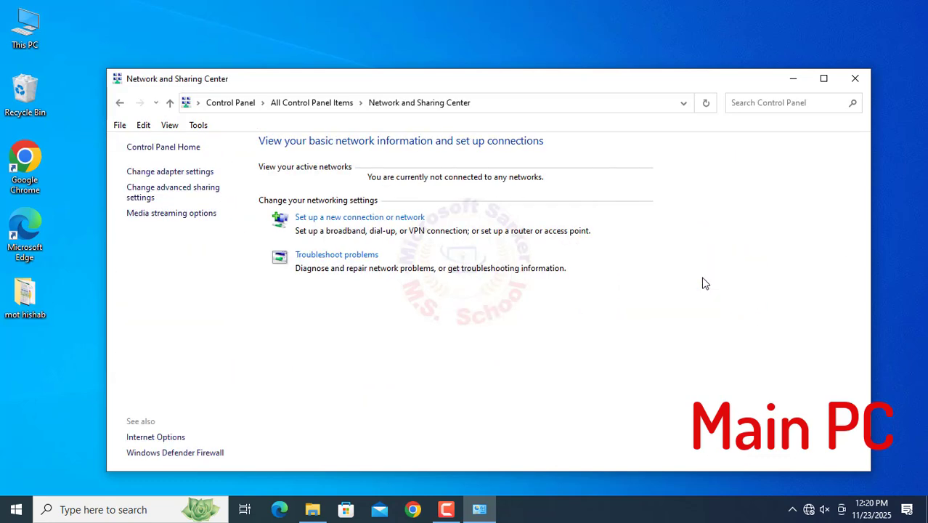
pyautogui.click(179, 192)
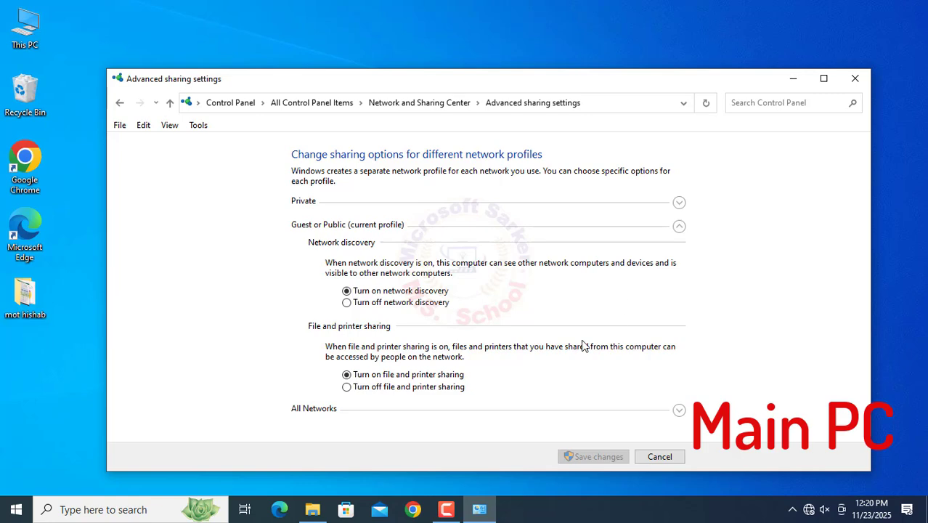
pyautogui.click(679, 411)
pyautogui.scroll(-3, 671, 345)
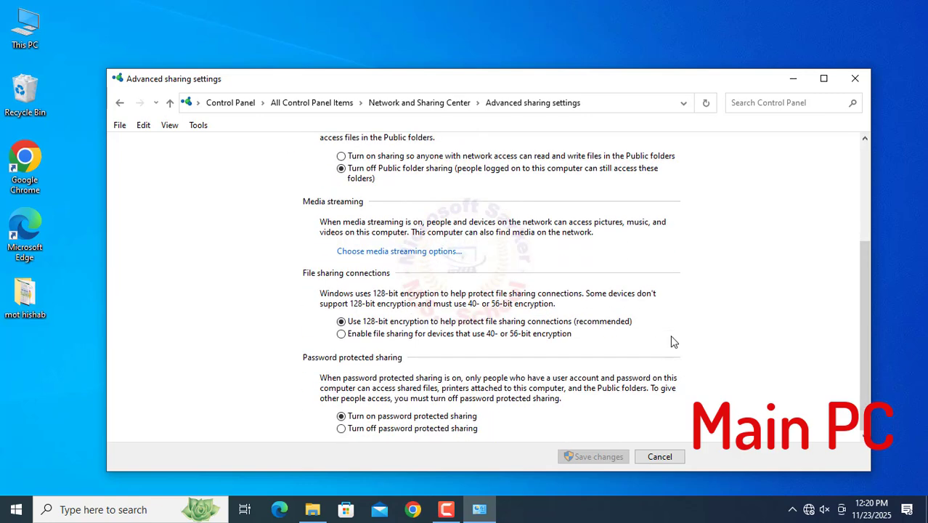
pyautogui.click(342, 428)
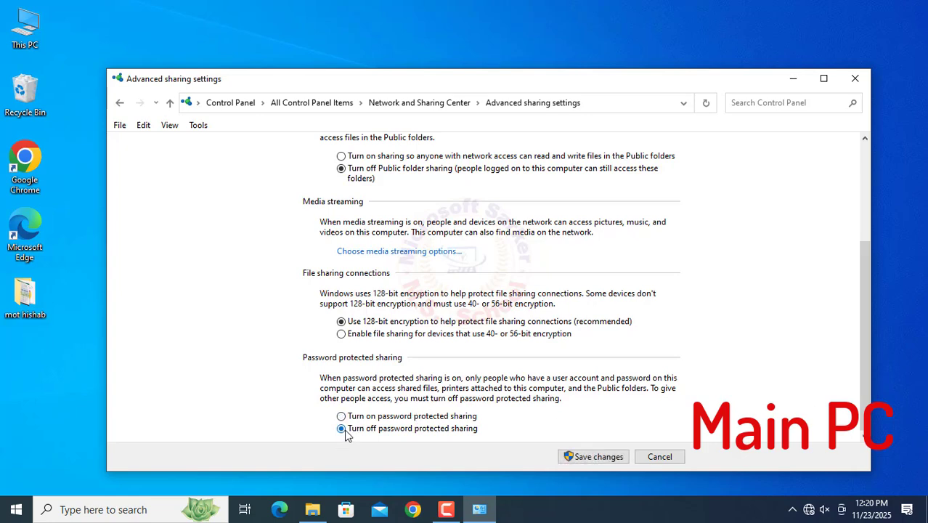
pyautogui.click(592, 457)
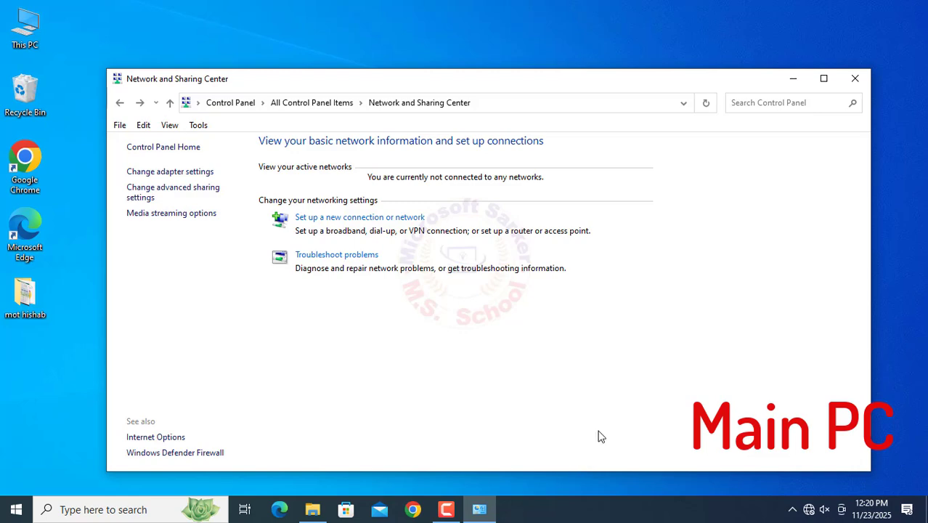
pyautogui.click(858, 81)
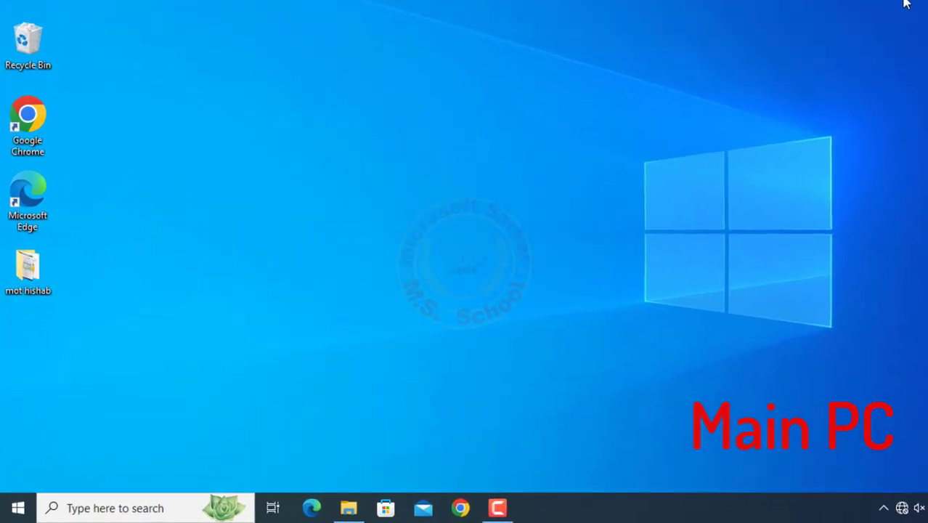
# - Bring up the Start menu's Sleep/Shut down/Restart options to restart the main PC, then start a search on the client PC
pyautogui.click(18, 507)
pyautogui.moveTo(21, 473)
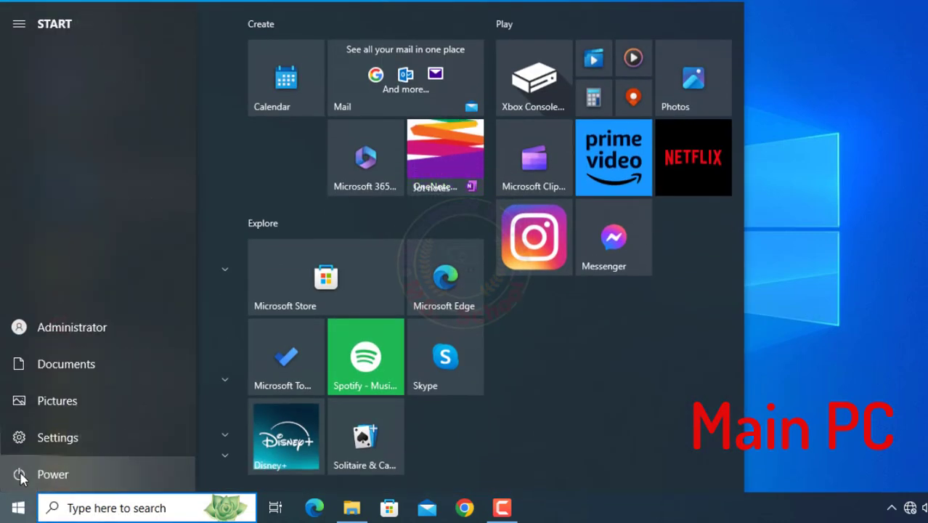
pyautogui.click(49, 476)
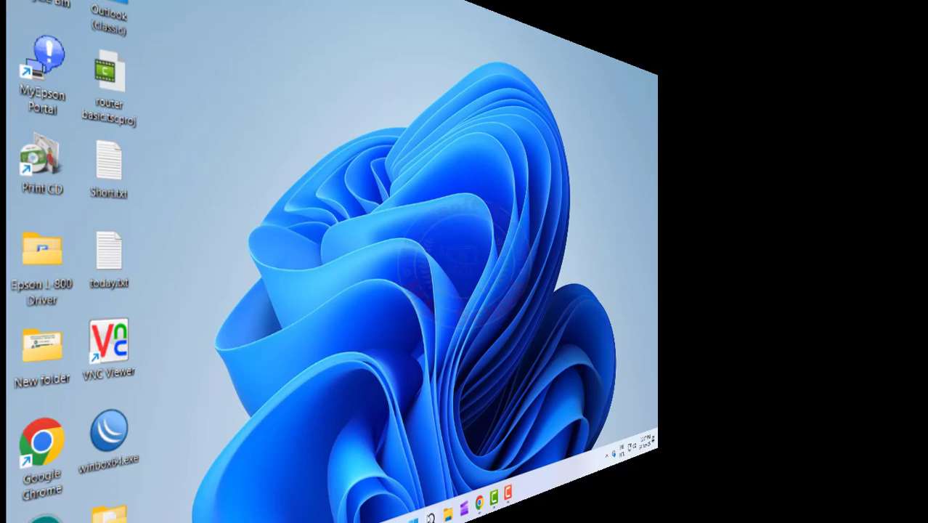
pyautogui.click(412, 509)
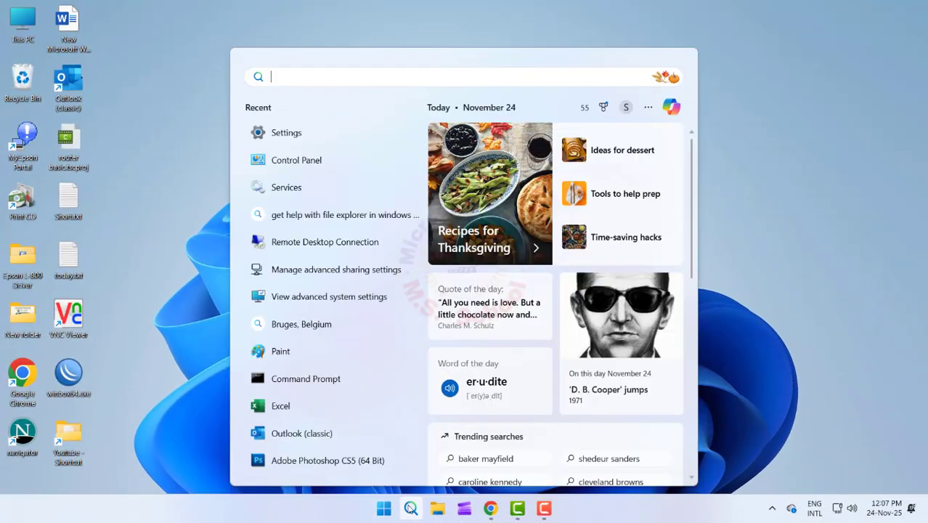
# - Go to Settings > Windows Update > Update history and display the Uninstall updates list with KB5068861
pyautogui.write('s')
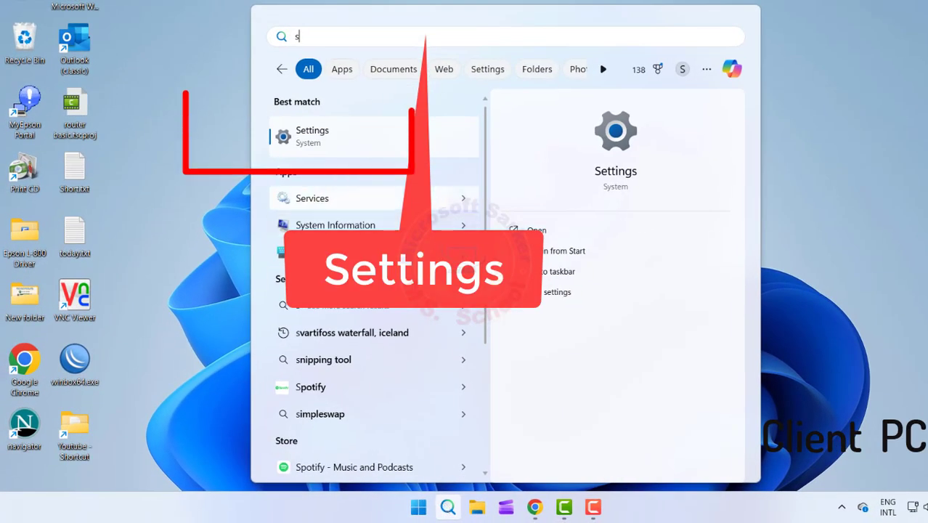
pyautogui.click(348, 139)
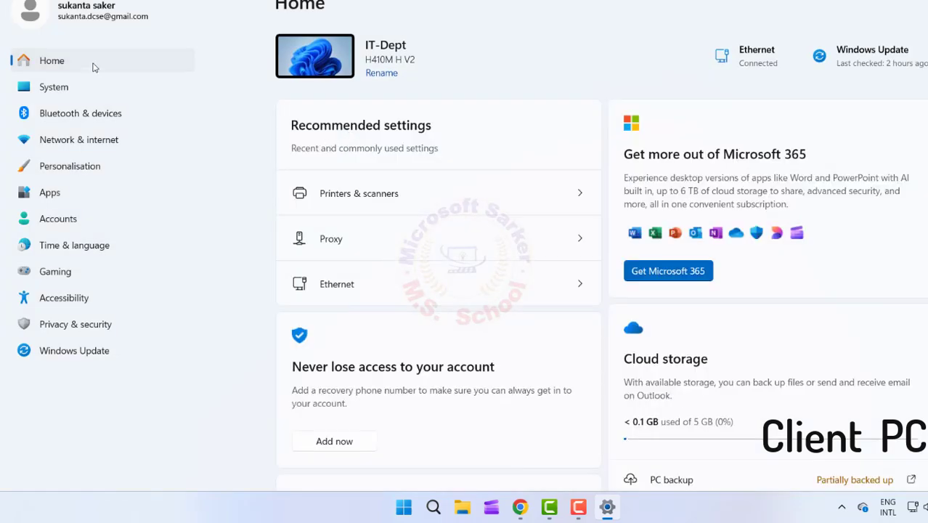
pyautogui.click(90, 360)
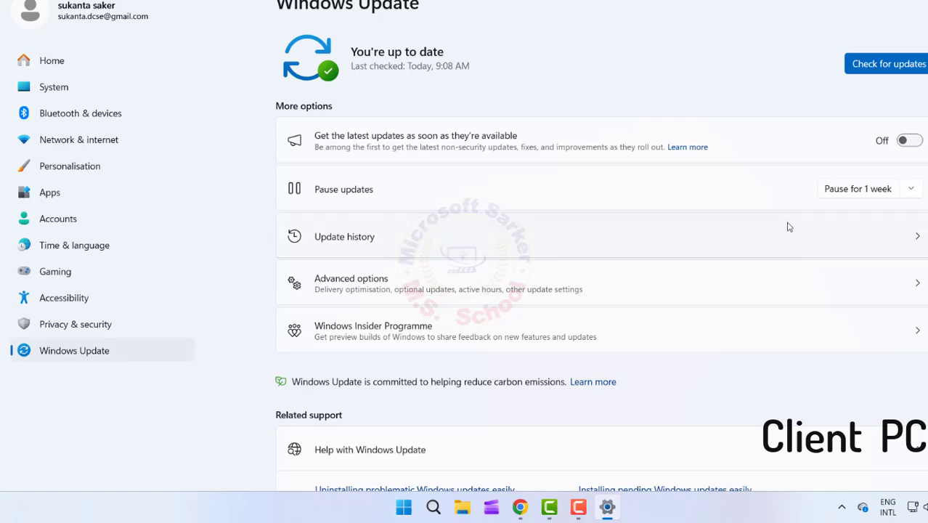
pyautogui.click(916, 236)
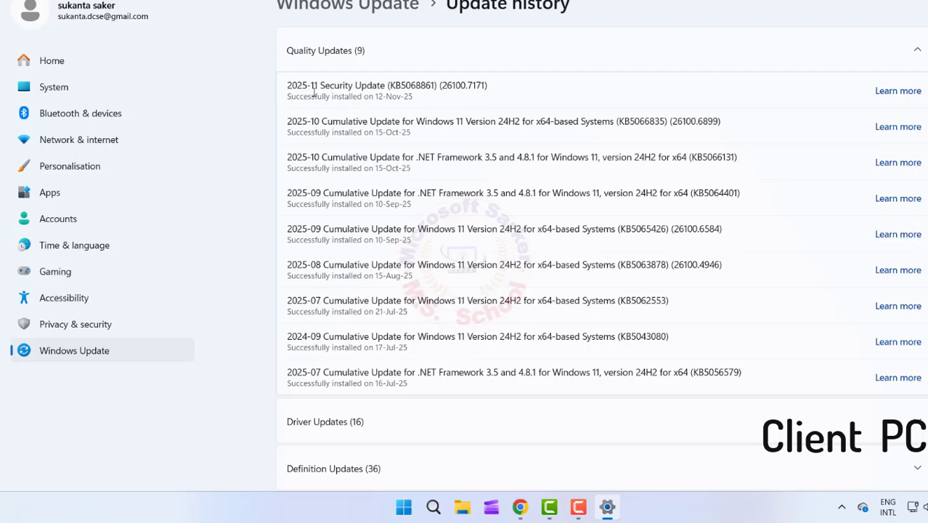
pyautogui.moveTo(318, 85); pyautogui.dragTo(526, 79)
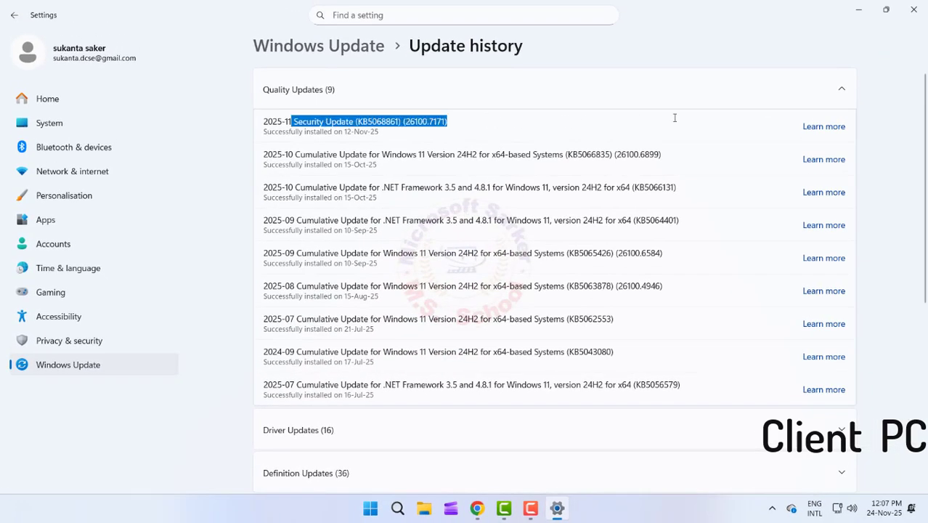
pyautogui.click(675, 118)
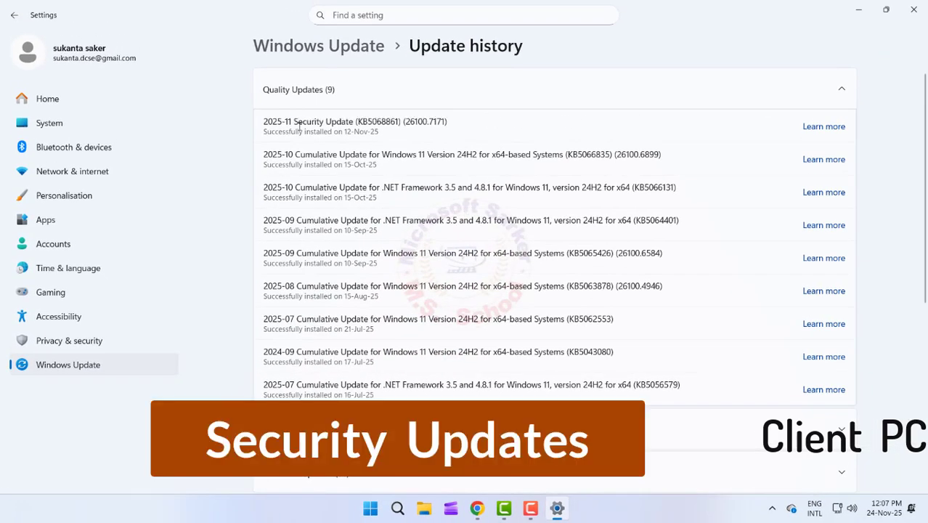
pyautogui.moveTo(268, 122); pyautogui.dragTo(530, 121)
pyautogui.scroll(-3, 531, 120)
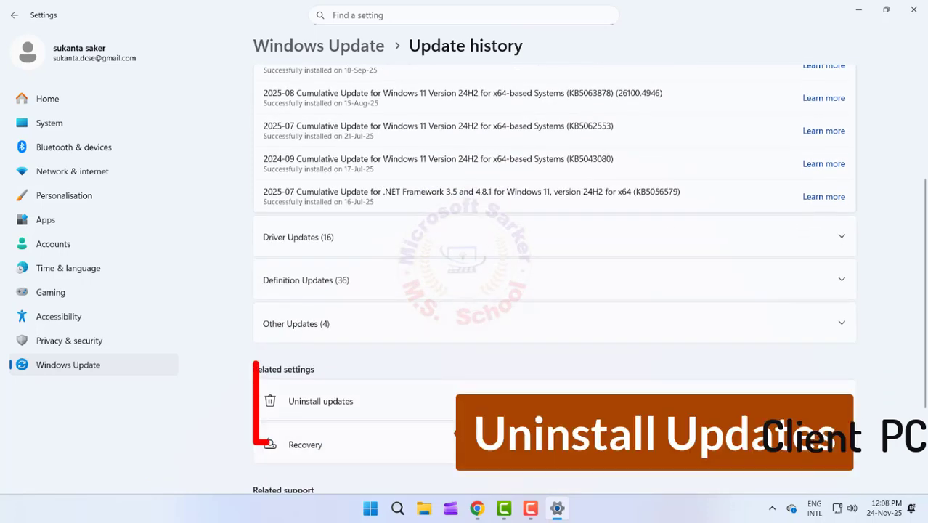
pyautogui.click(842, 403)
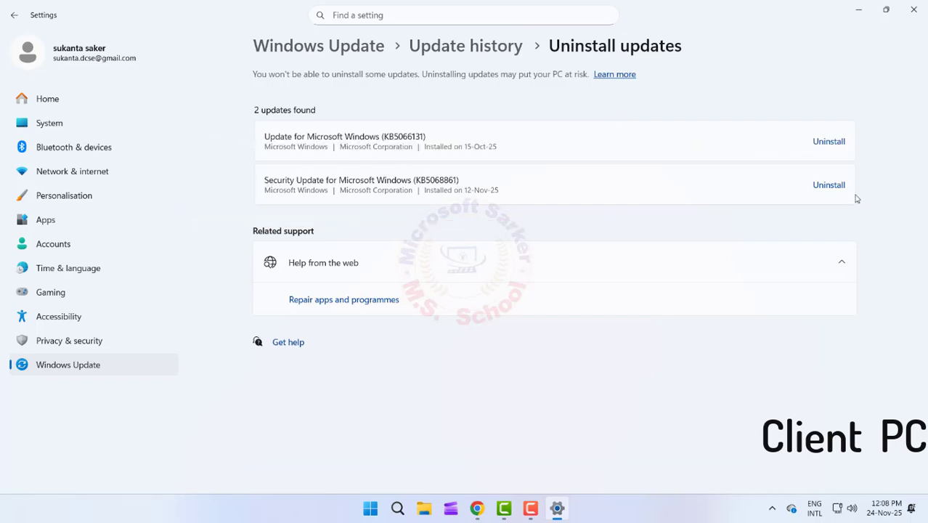
# - Uninstall Security Update KB5068861 and confirm the removal
pyautogui.click(833, 185)
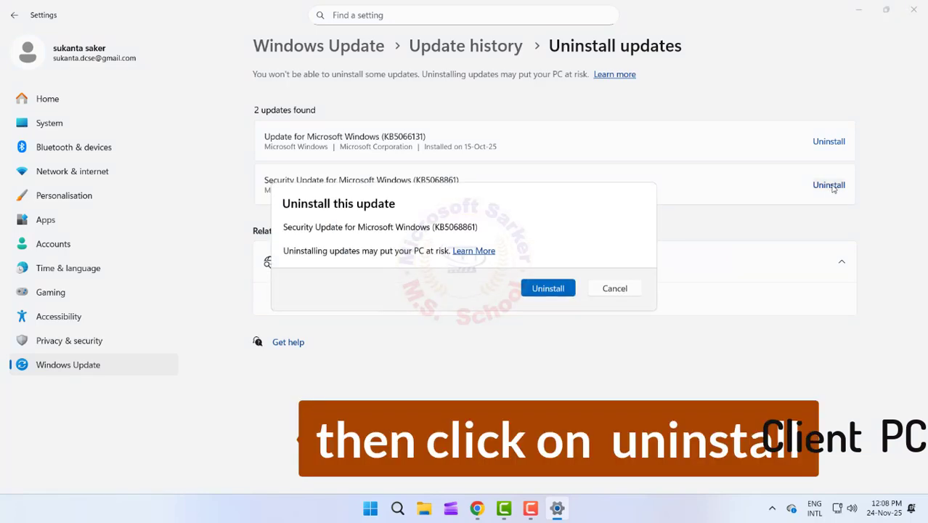
pyautogui.click(556, 292)
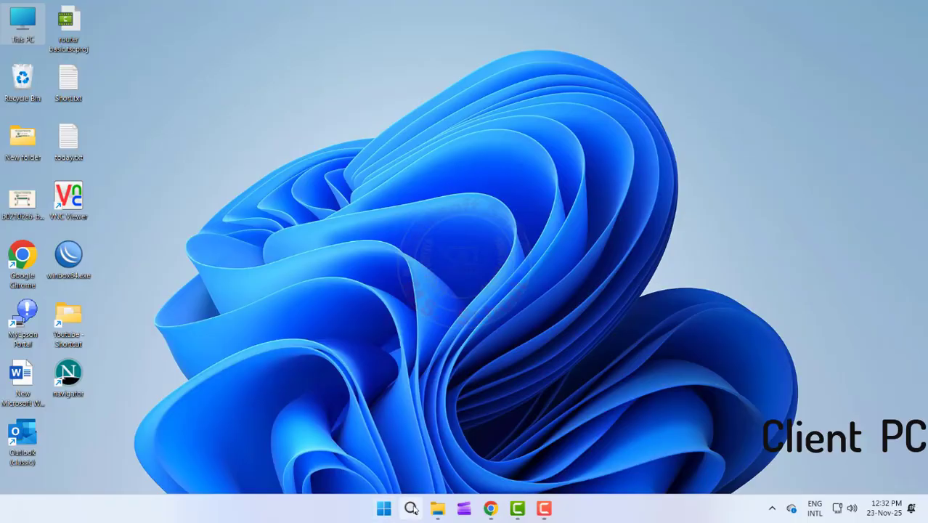
# - Reach Printers & scanners through Control Panel's Devices and Printers and scan the network for printers
pyautogui.click(410, 509)
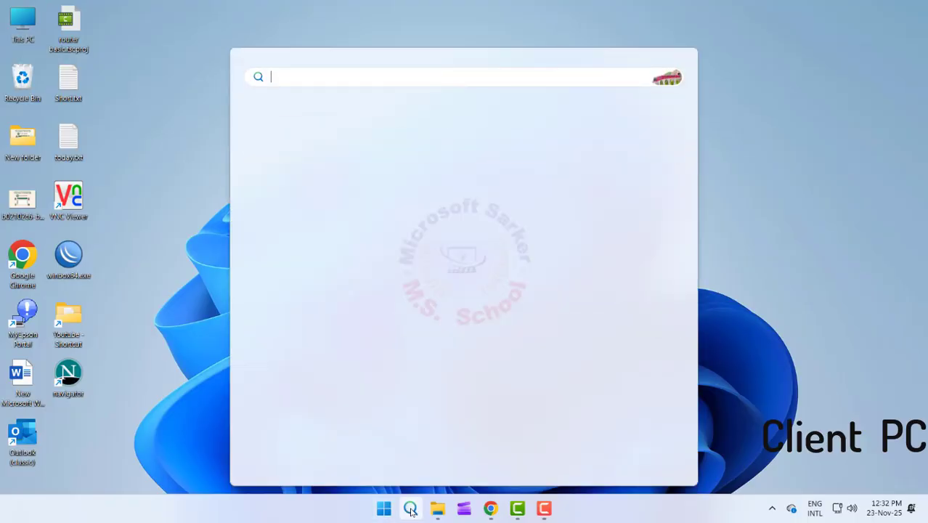
pyautogui.write('con')
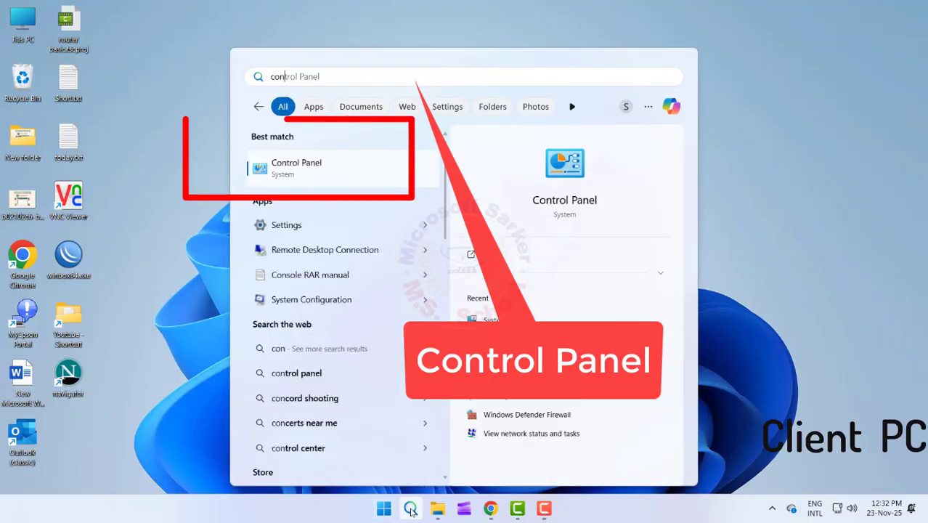
pyautogui.click(305, 178)
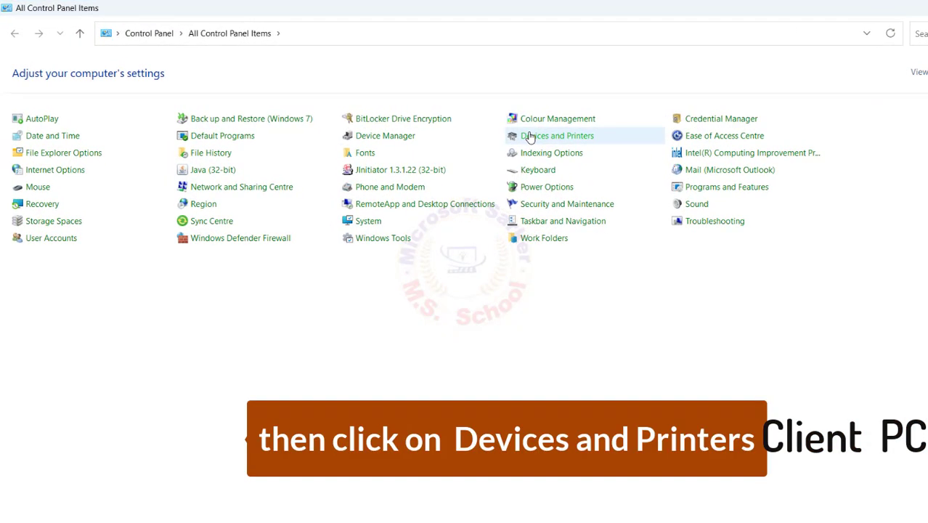
pyautogui.click(530, 136)
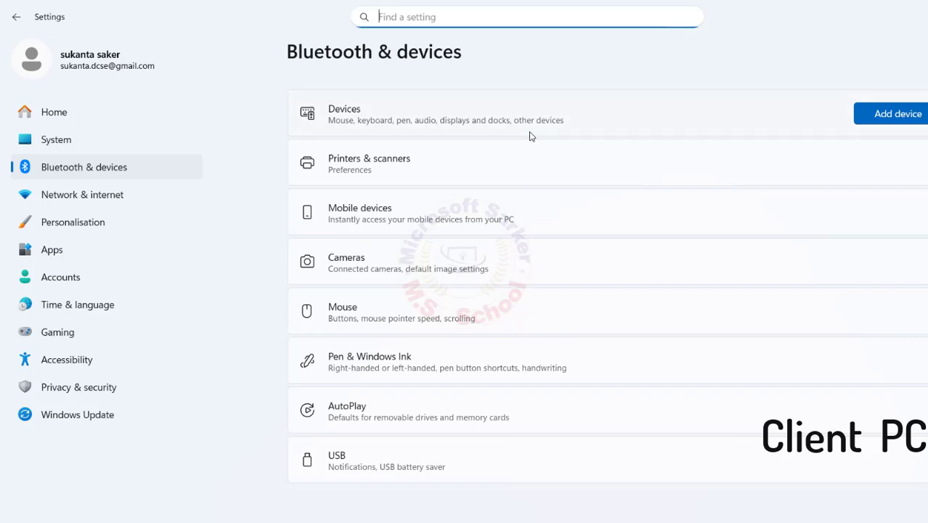
pyautogui.click(382, 172)
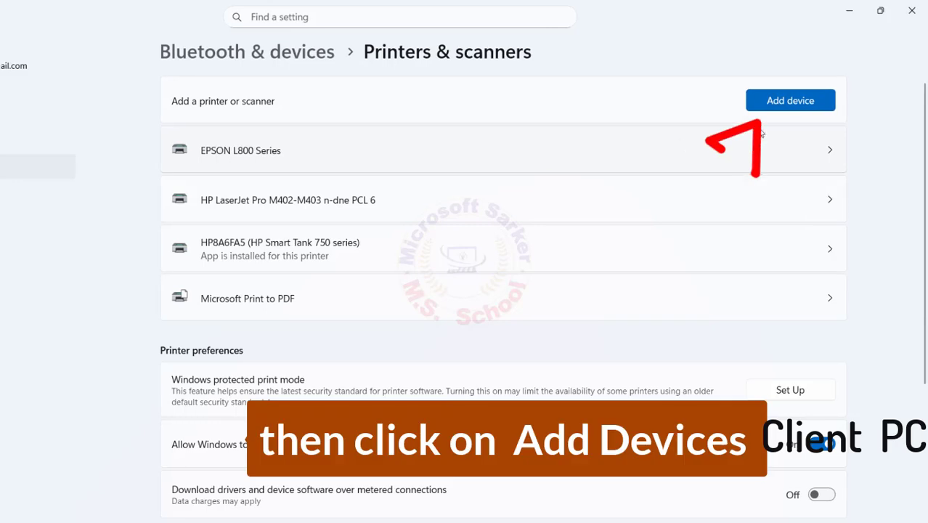
pyautogui.click(772, 102)
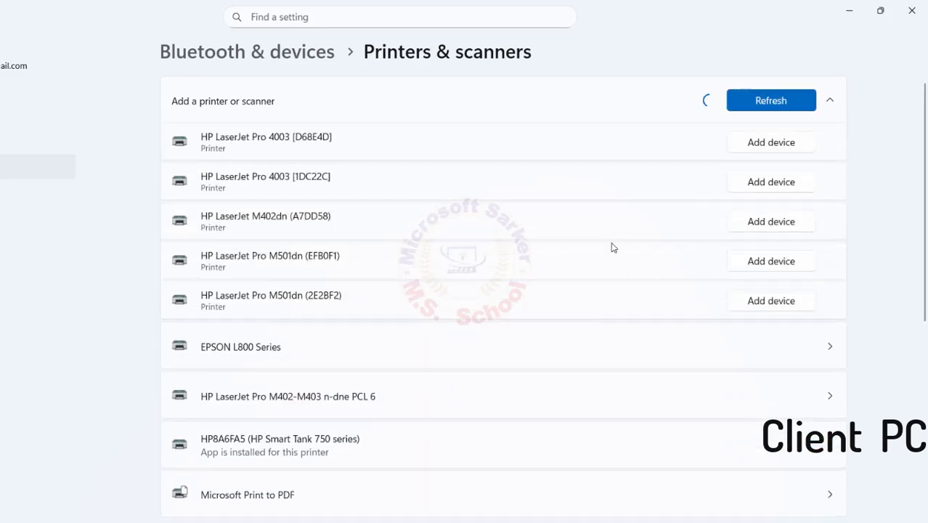
pyautogui.scroll(-5, 609, 245)
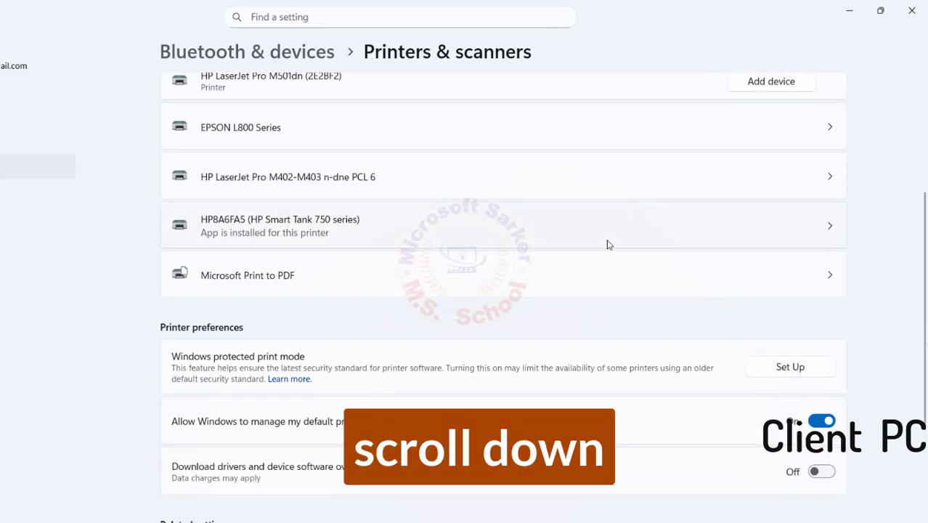
pyautogui.scroll(5, 608, 245)
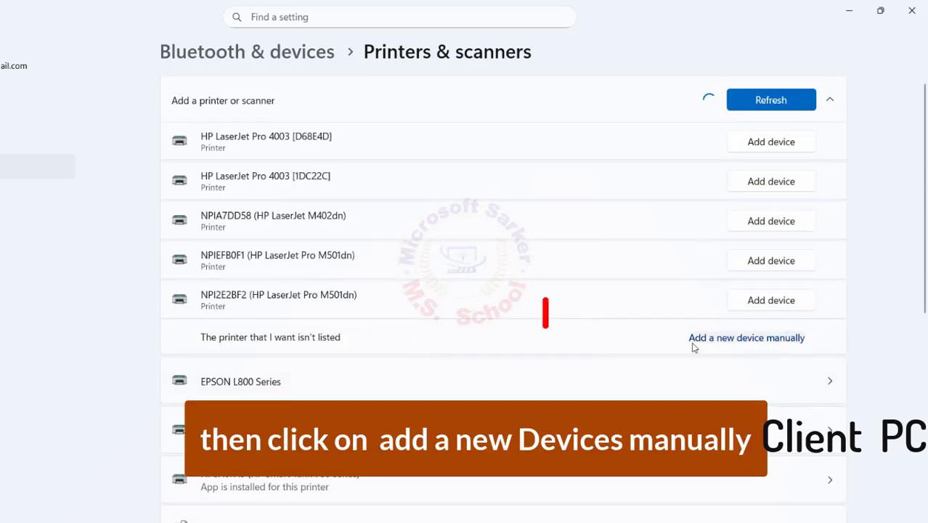
# - Add the shared printer by name at \\192.168.1.5\, choosing EPSON L800 Series, and complete the installation
pyautogui.click(748, 337)
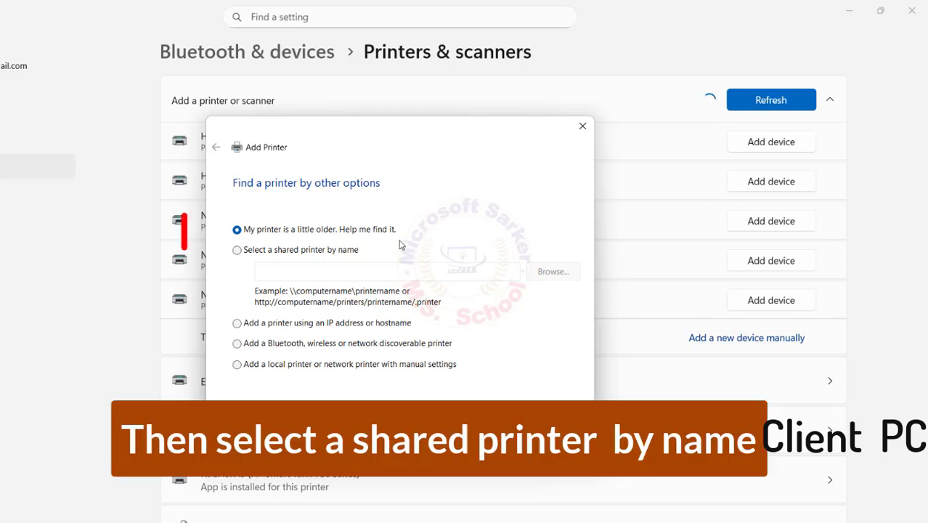
pyautogui.click(298, 252)
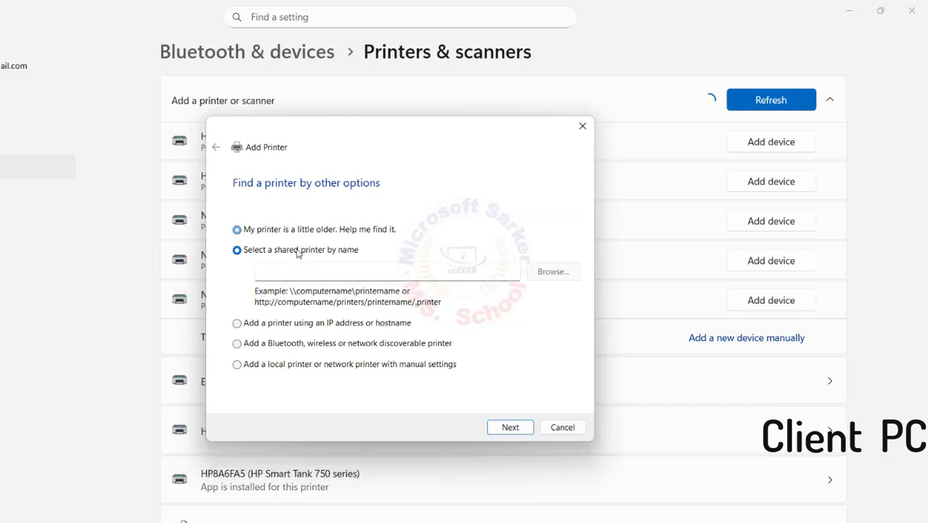
pyautogui.click(289, 270)
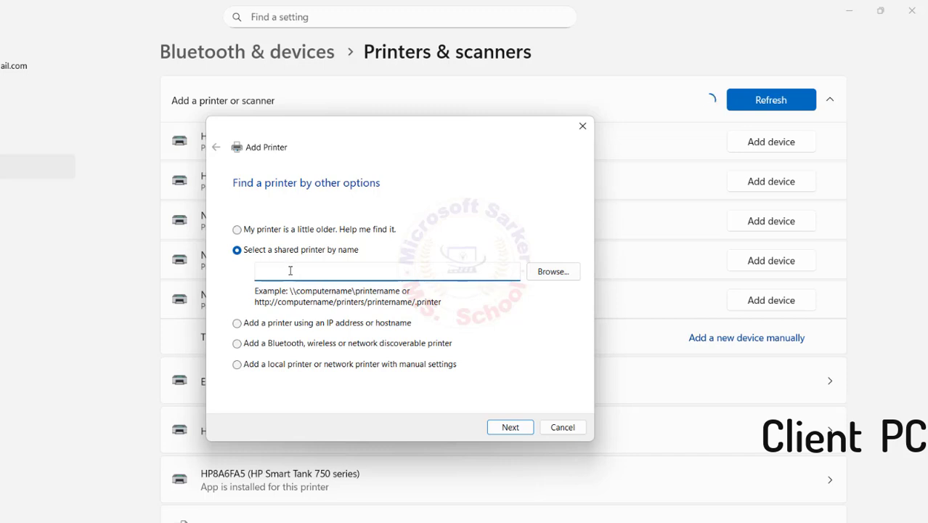
pyautogui.write('\\\\192.168.1.5')
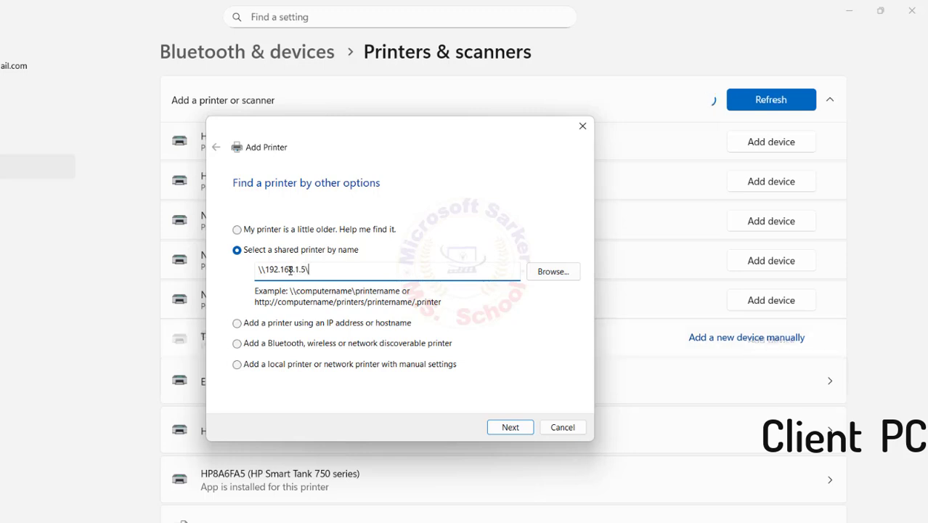
pyautogui.write('\\')
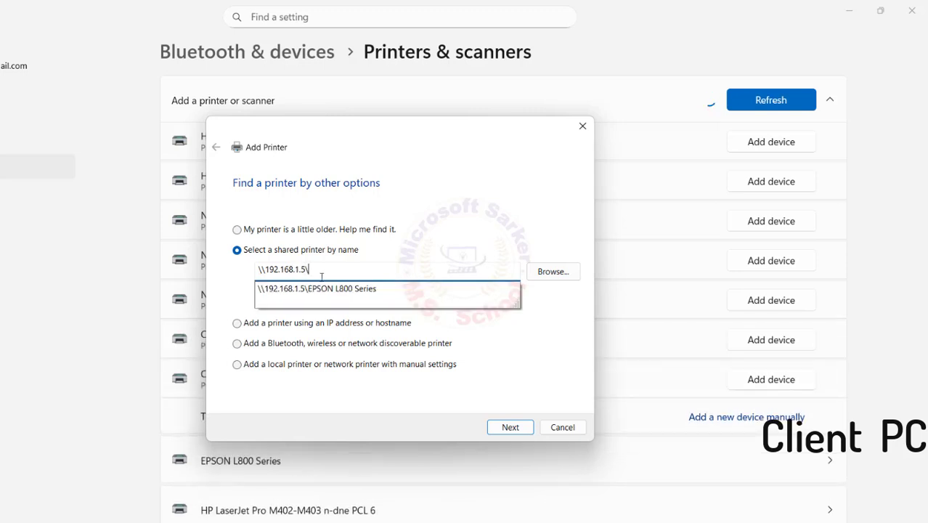
pyautogui.click(317, 289)
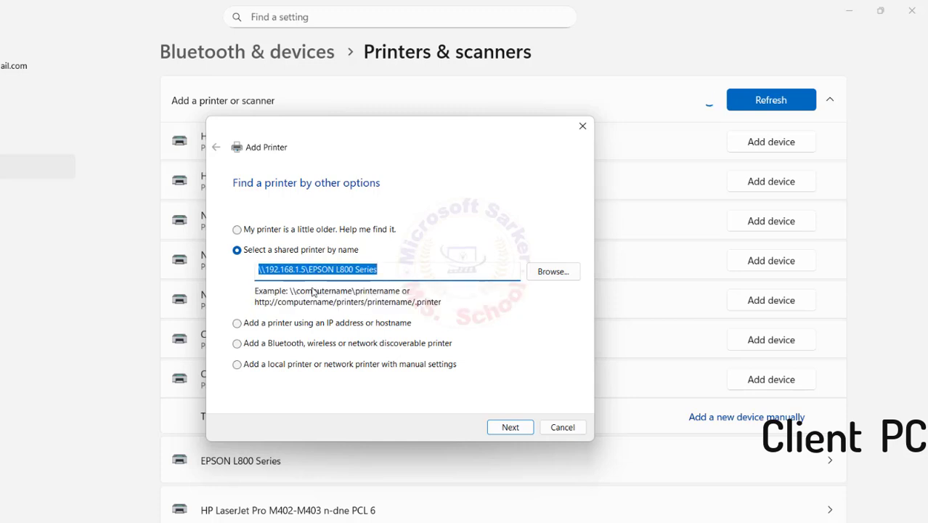
pyautogui.click(507, 427)
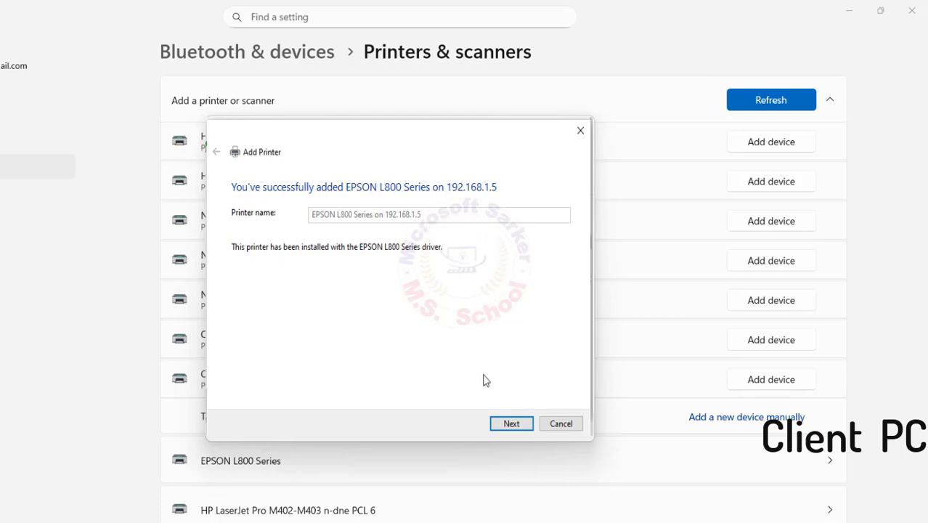
pyautogui.click(511, 425)
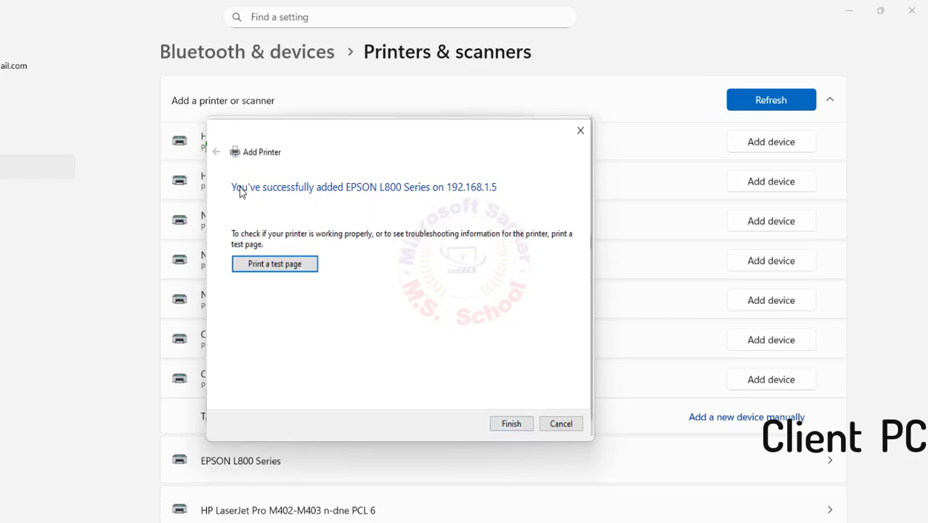